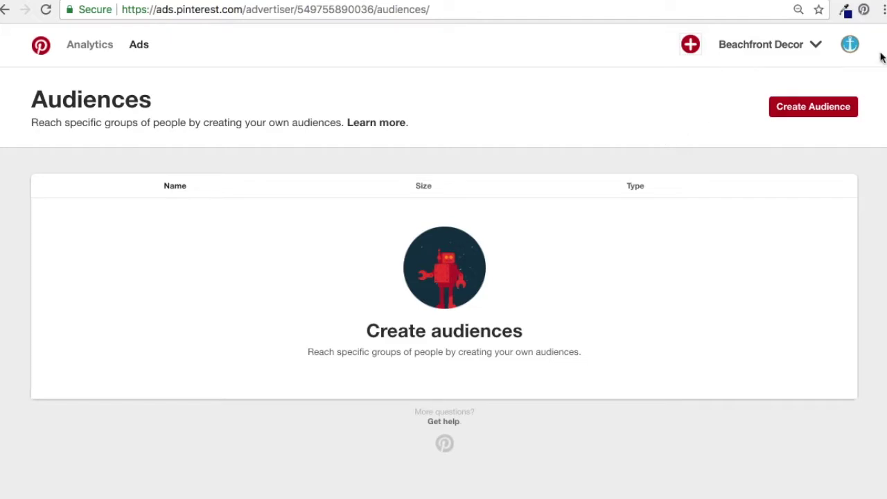
# - Look over the account options menu
pyautogui.click(850, 45)
pyautogui.click(122, 50)
pyautogui.moveTo(836, 46)
pyautogui.moveTo(138, 48)
# - Start a Visitors audience named 'All Website Visitors - 30 Days'
pyautogui.click(814, 112)
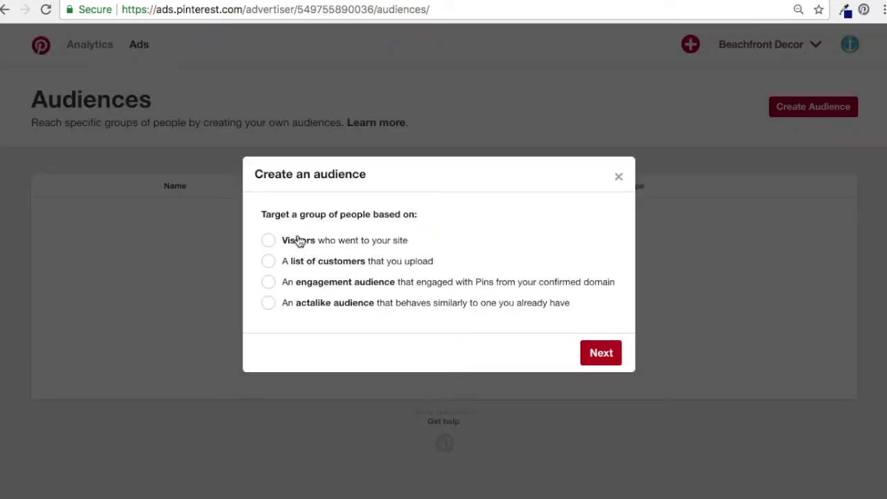
pyautogui.click(270, 242)
pyautogui.click(603, 357)
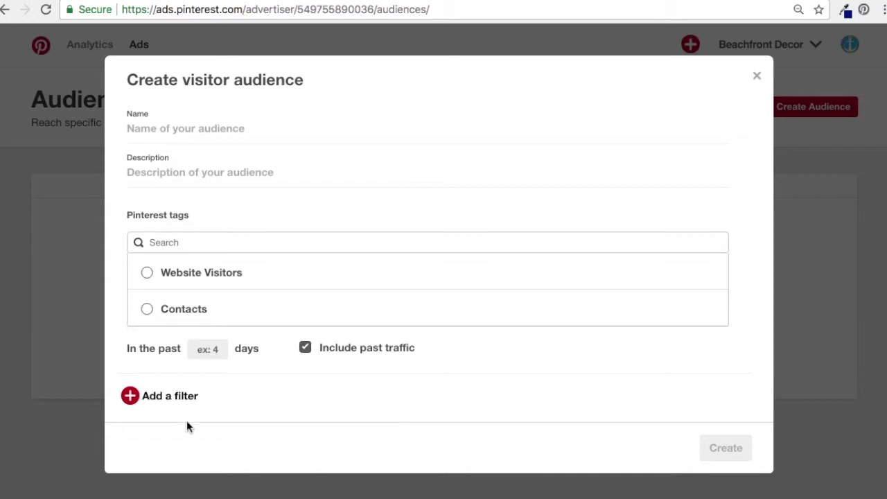
pyautogui.click(254, 133)
pyautogui.write('A')
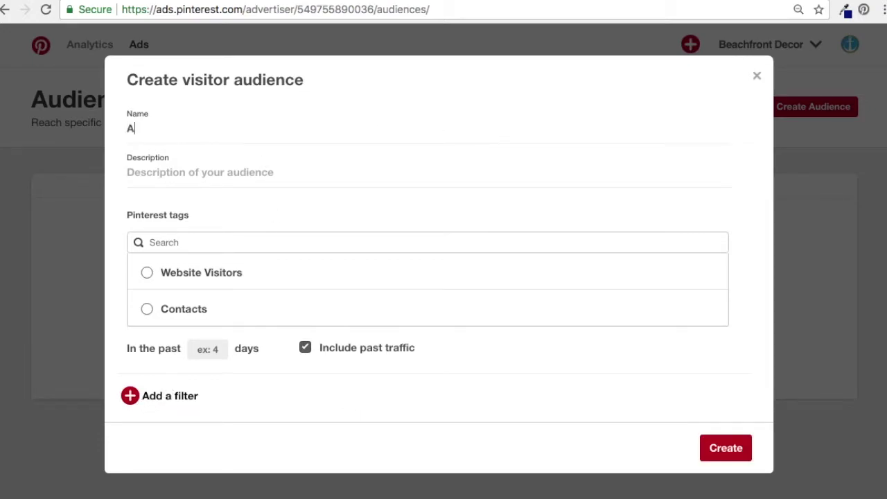
pyautogui.write('ll Website Visitors')
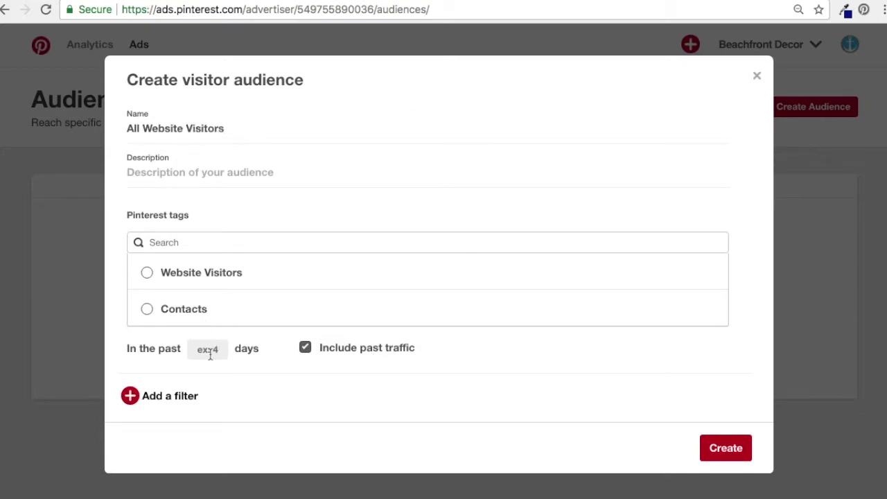
pyautogui.write(' - 30 Days')
pyautogui.moveTo(226, 129); pyautogui.dragTo(125, 131)
pyautogui.moveTo(275, 129); pyautogui.dragTo(236, 131)
pyautogui.click(240, 132)
pyautogui.click(292, 170)
# - Base it on the Website Visitors tag over 30 days, keep past traffic included, and create it
pyautogui.click(148, 274)
pyautogui.click(203, 352)
pyautogui.write('30')
pyautogui.click(307, 351)
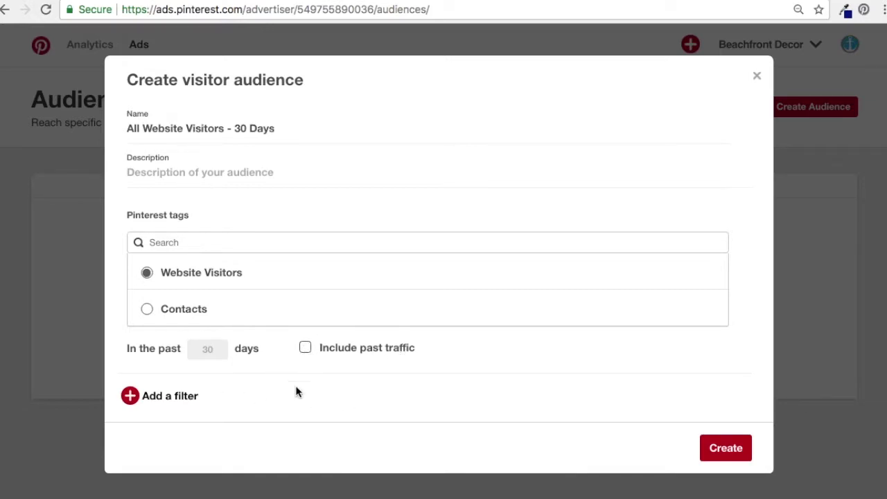
pyautogui.click(305, 348)
pyautogui.click(721, 448)
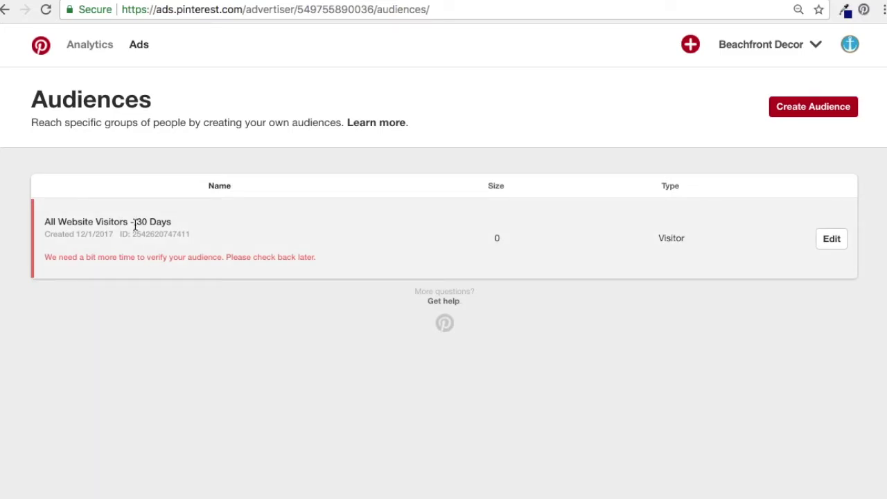
# - Start another Visitors audience and add a URL filter with its URL box still empty
pyautogui.click(809, 109)
pyautogui.click(268, 241)
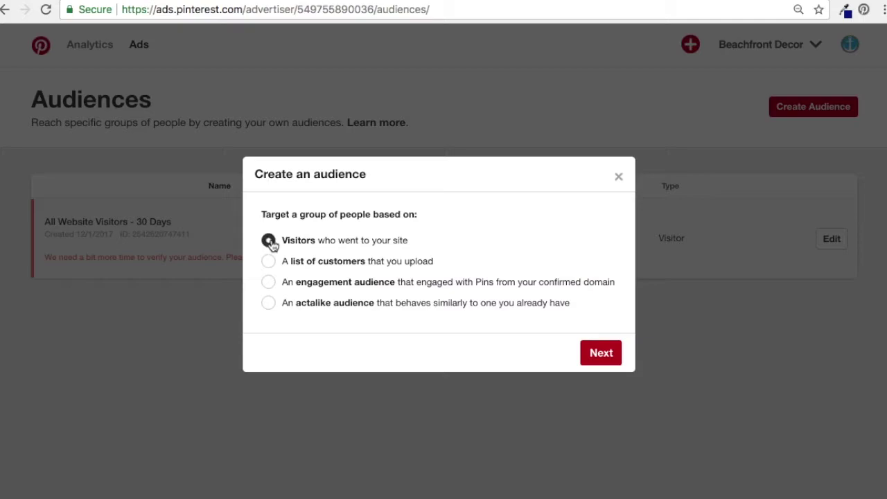
pyautogui.click(609, 356)
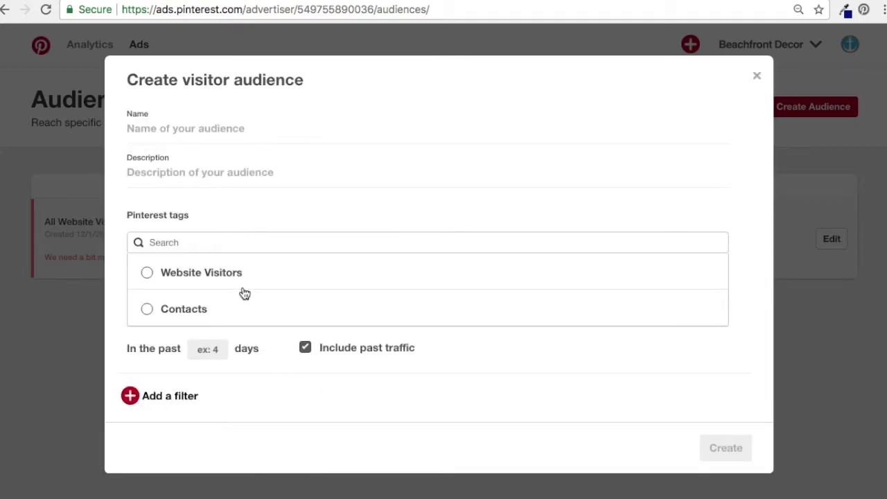
pyautogui.click(175, 400)
pyautogui.scroll(-3, 446, 392)
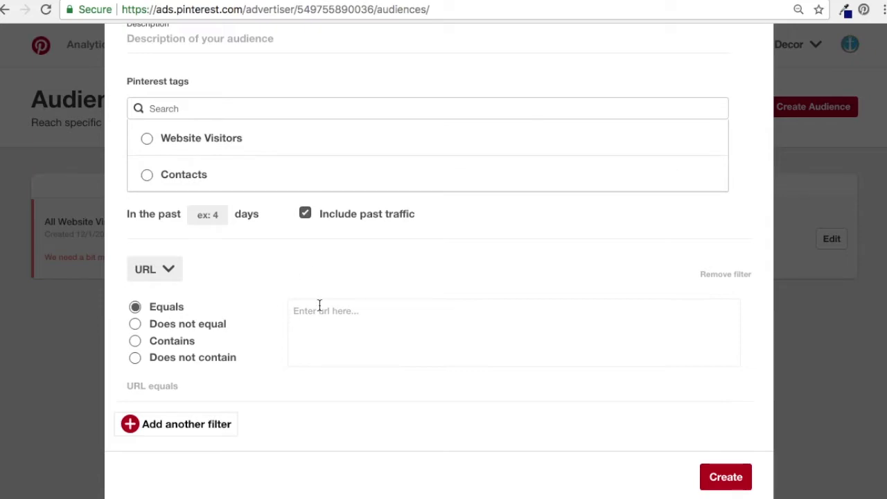
pyautogui.click(442, 311)
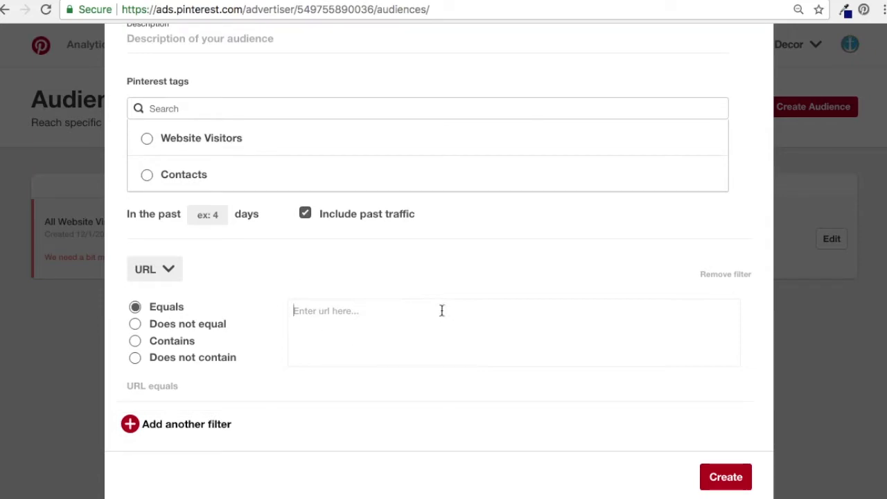
# - Open the Beautiful Mermaid Decor post on beachfrontdecor.com and select its full address
pyautogui.click(305, 2)
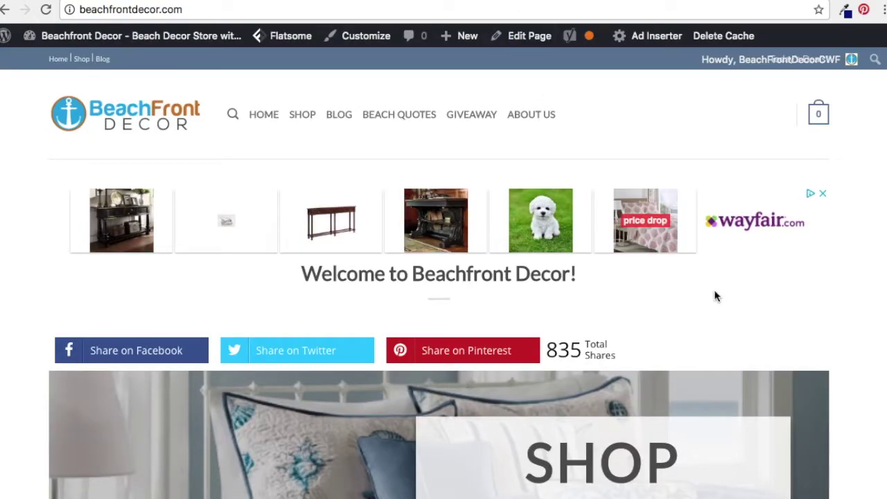
pyautogui.scroll(-8, 715, 297)
pyautogui.scroll(-2, 719, 291)
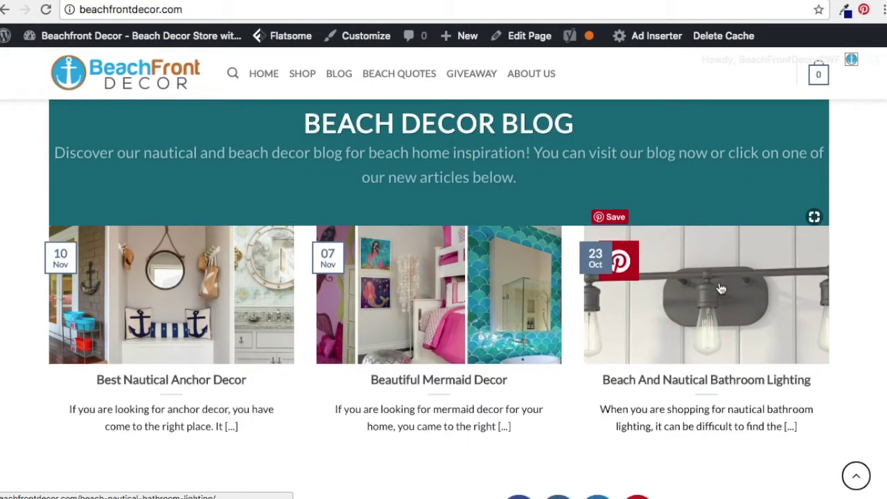
pyautogui.scroll(-2, 721, 306)
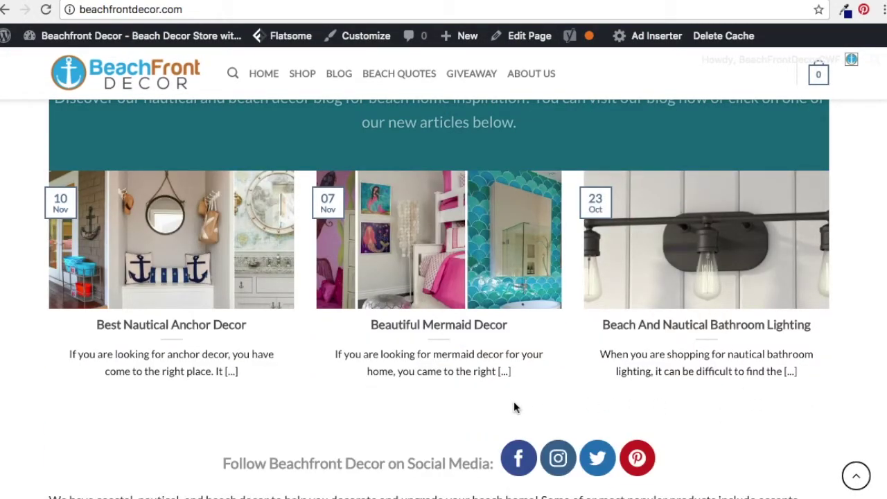
pyautogui.click(444, 332)
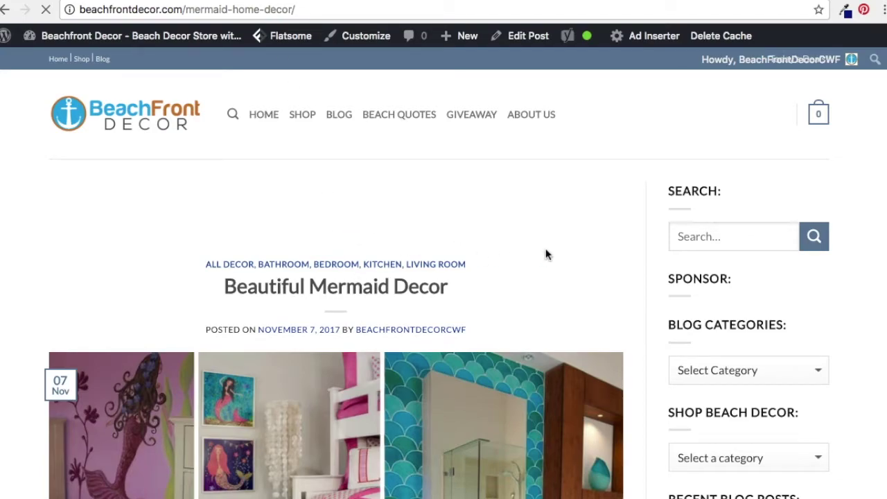
pyautogui.click(295, 9)
pyautogui.click(333, 10)
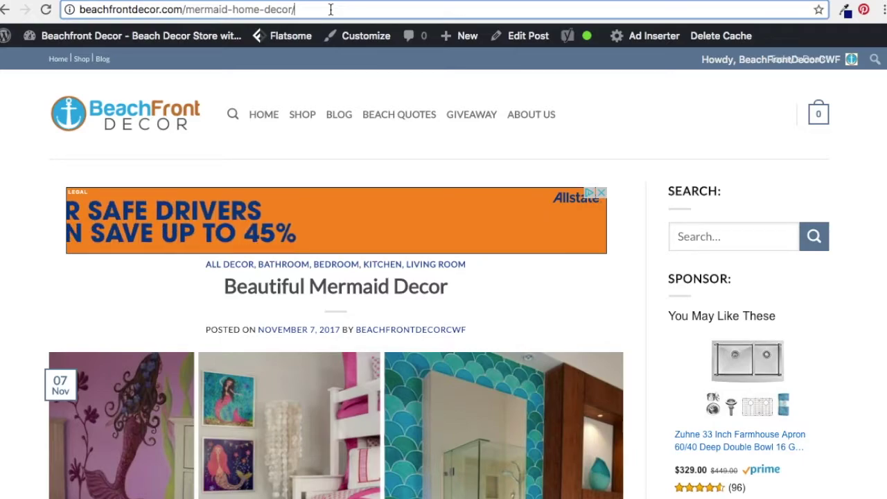
pyautogui.tripleClick(327, 10)
pyautogui.hotkey('ctrl', 'c')
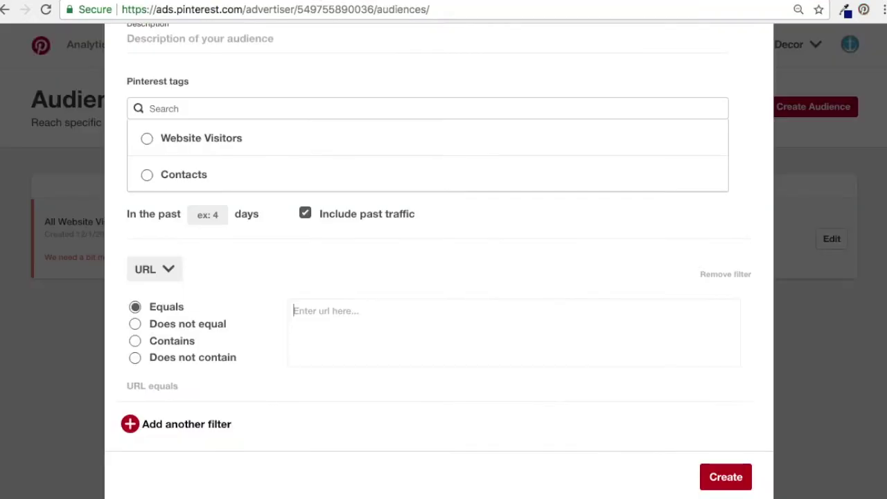
# - Name the audience 'Mermaid Decor - 30 Days' and base it on the Website Visitors tag
pyautogui.scroll(3, 247, 128)
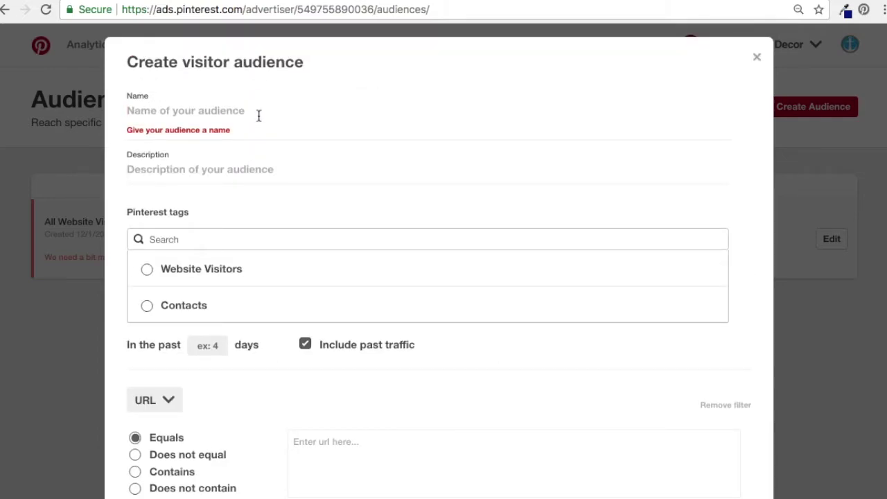
pyautogui.write('Mermaid')
pyautogui.write('Decor - 30 Days')
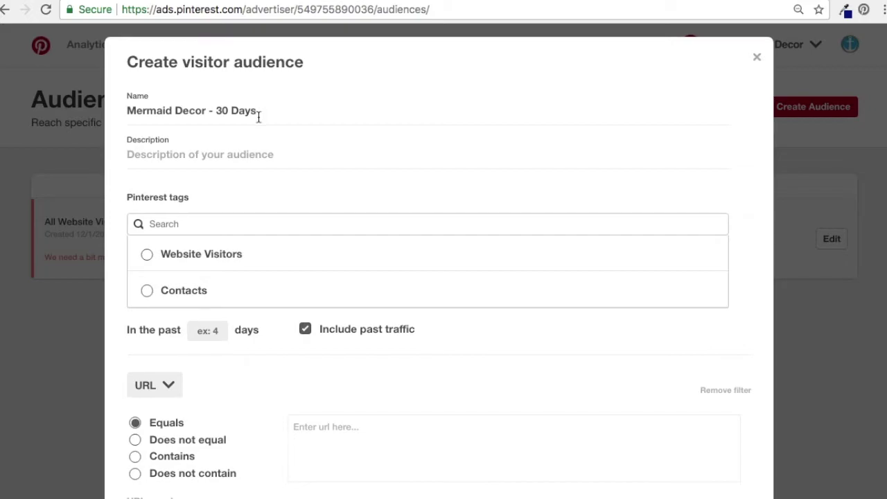
pyautogui.click(147, 259)
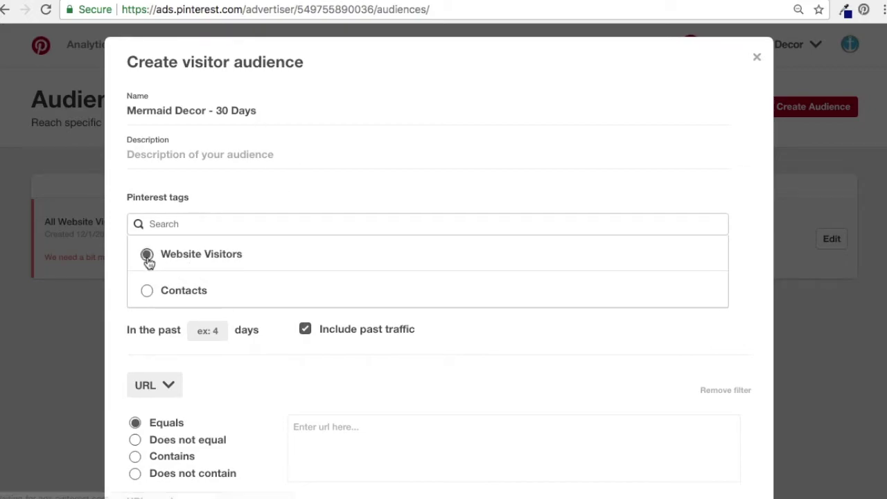
# - Set the past-days lookback to 30
pyautogui.scroll(-3, 251, 294)
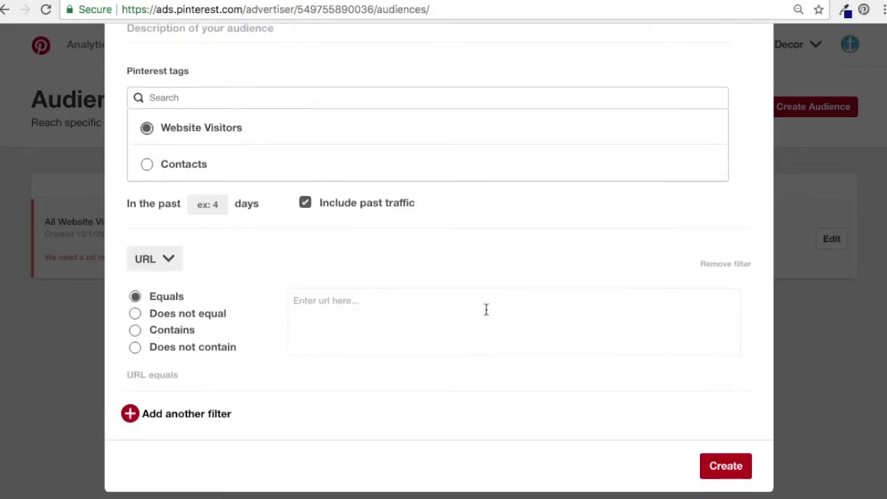
pyautogui.click(208, 203)
pyautogui.moveTo(218, 202); pyautogui.dragTo(188, 203)
pyautogui.write('120')
pyautogui.moveTo(220, 204); pyautogui.dragTo(186, 203)
pyautogui.press('BackSpace')
pyautogui.write('30')
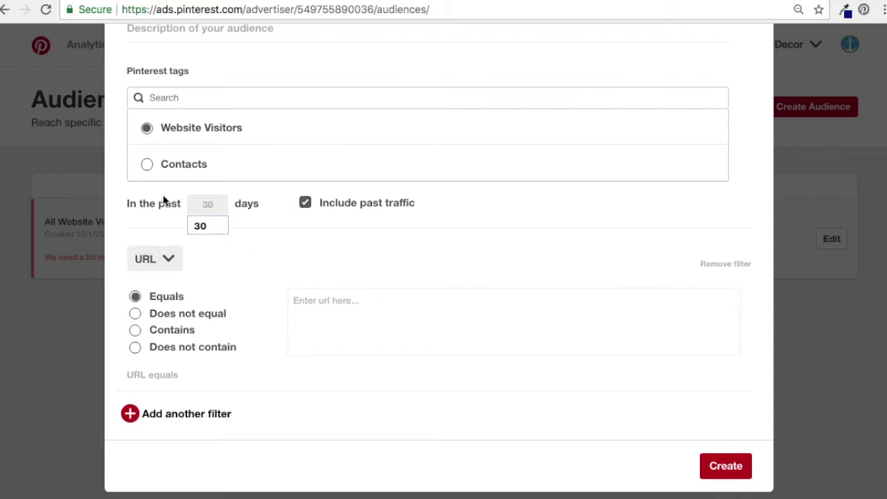
pyautogui.click(212, 226)
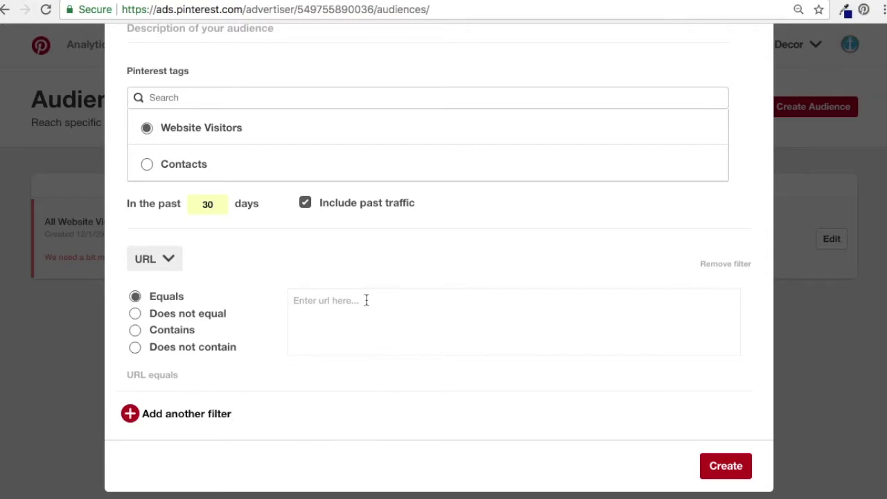
pyautogui.click(173, 338)
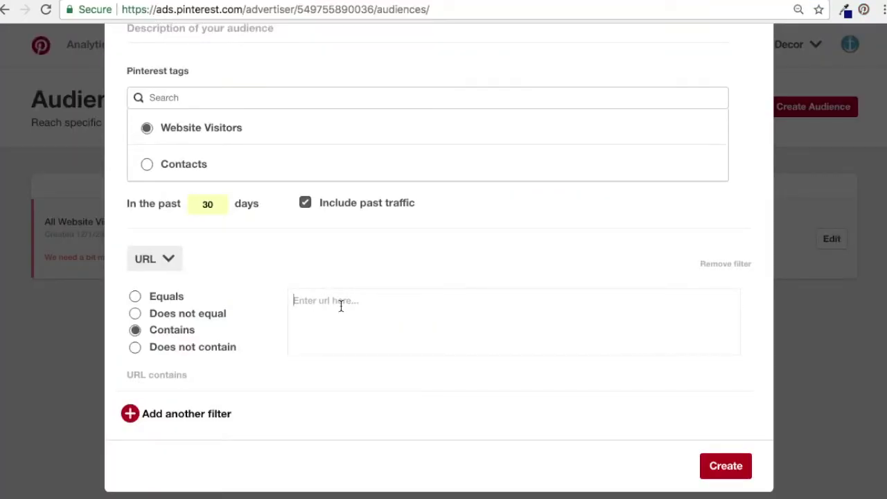
pyautogui.hotkey('ctrl', 'v')
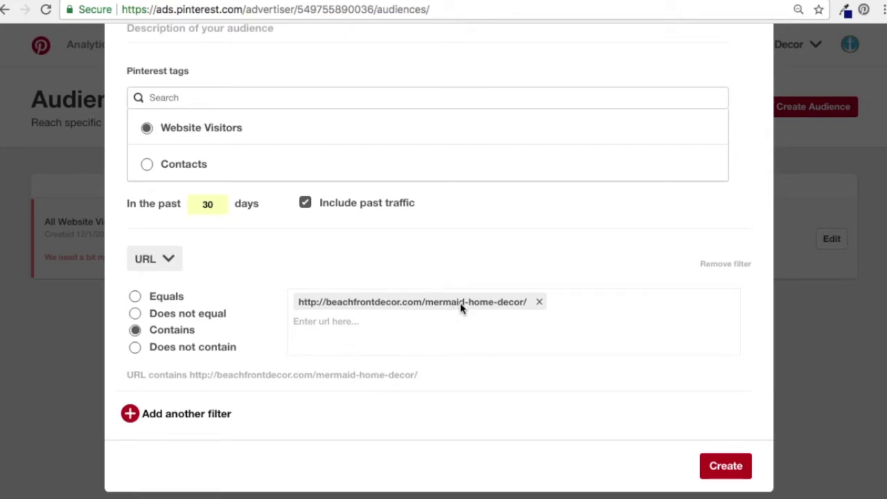
pyautogui.click(390, 326)
pyautogui.write('http://beachfrontdecor.com/mermaid/')
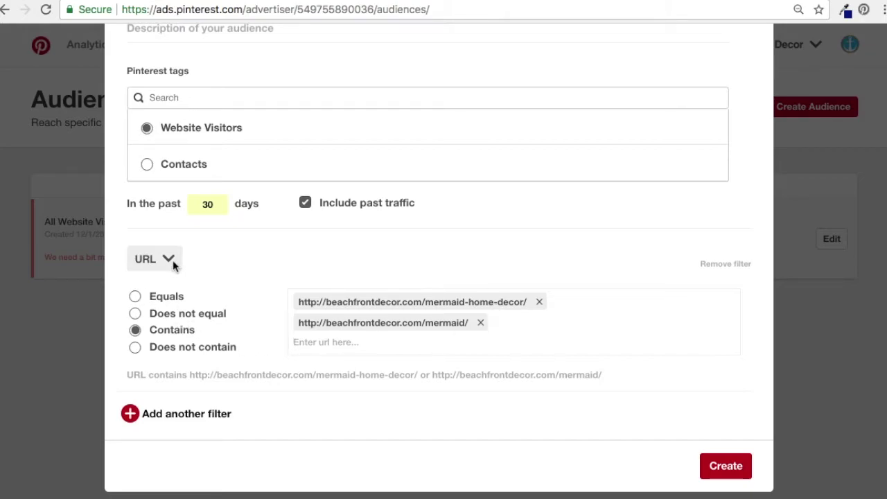
pyautogui.click(135, 298)
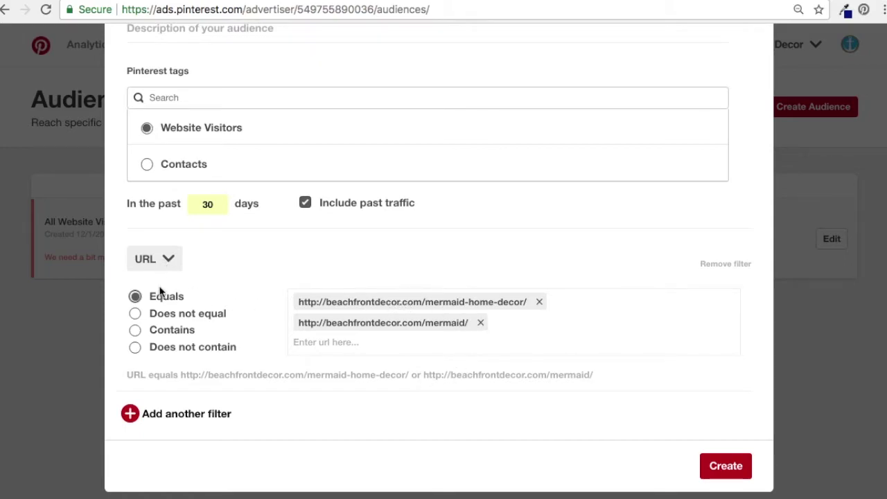
pyautogui.click(481, 324)
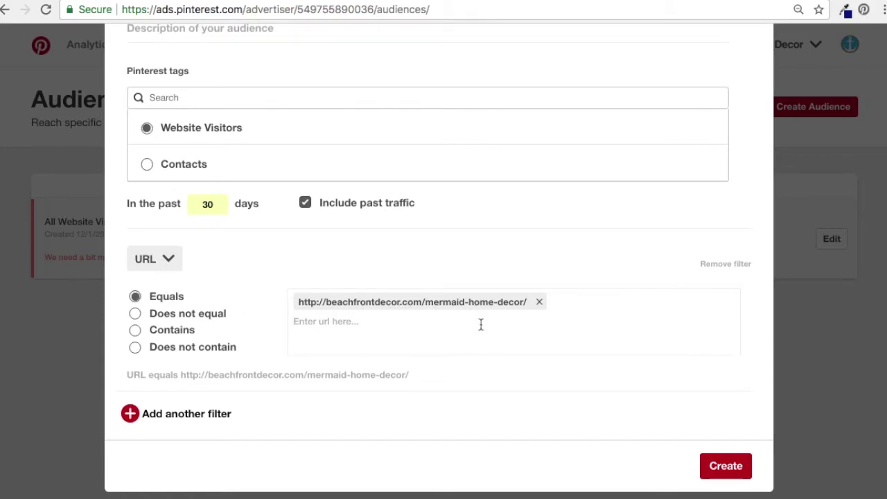
pyautogui.write('http://beachfro')
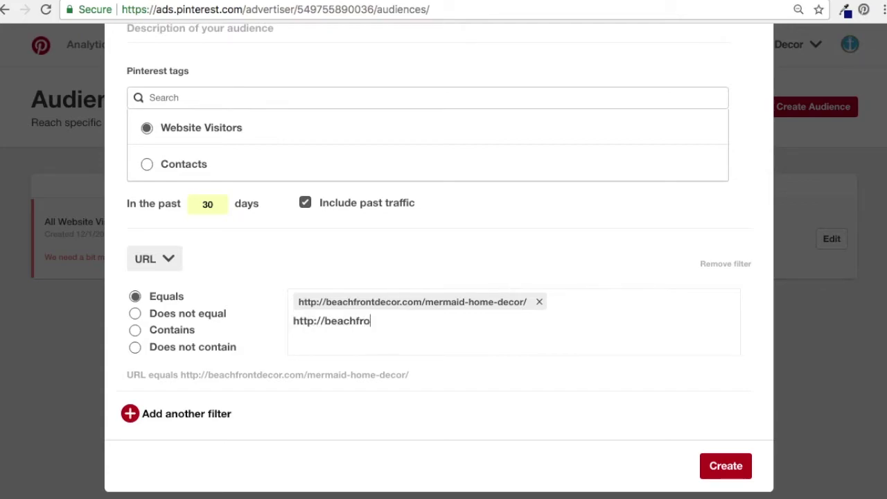
pyautogui.write('ntdecor.com/mermaid-bedding')
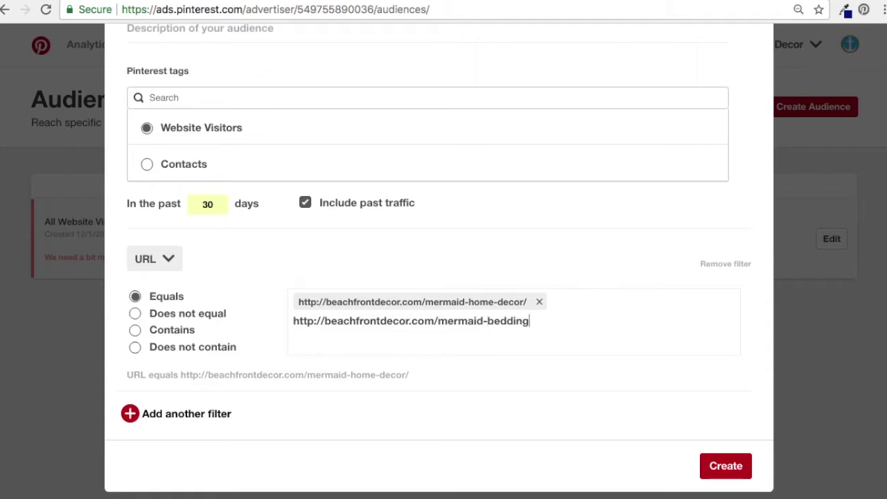
pyautogui.press('Return')
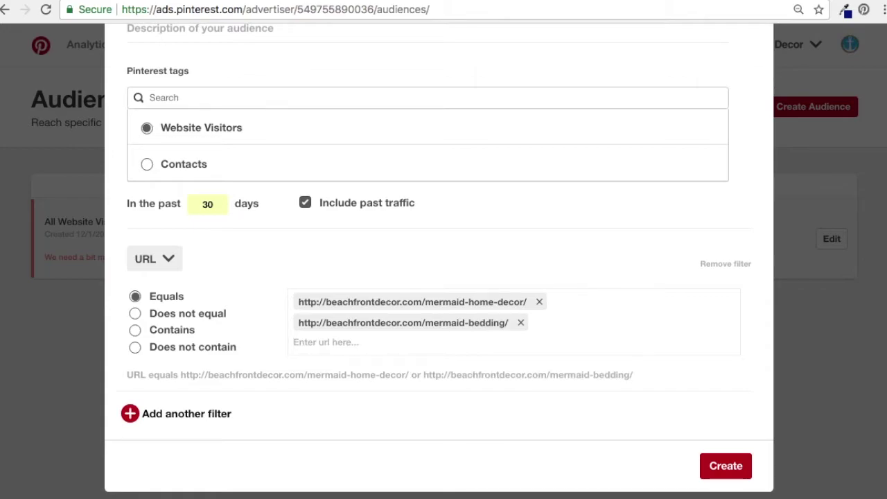
# - Shorten the name to 'Mermaid - 30 Days' and create the audience
pyautogui.scroll(3, 326, 285)
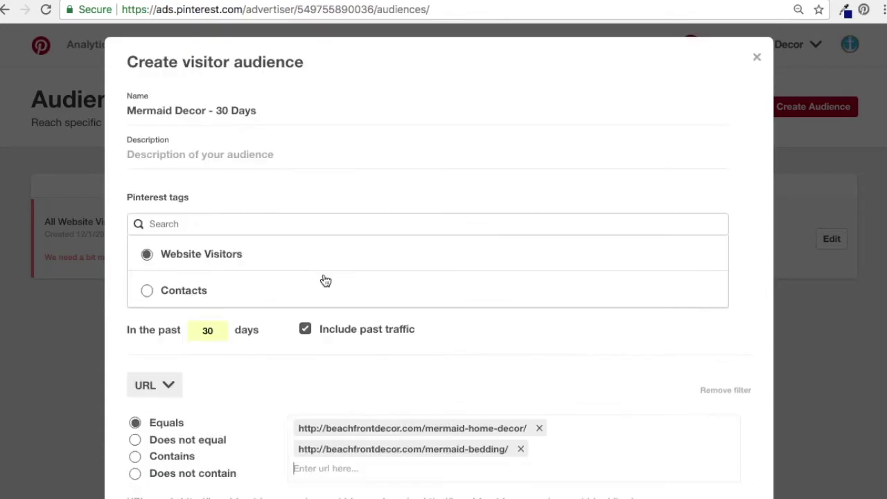
pyautogui.click(206, 111)
pyautogui.press('BackSpace')
pyautogui.press('BackSpace')
pyautogui.press('BackSpace')
pyautogui.press('BackSpace')
pyautogui.press('BackSpace')
pyautogui.press('BackSpace')
pyautogui.scroll(-3, 305, 312)
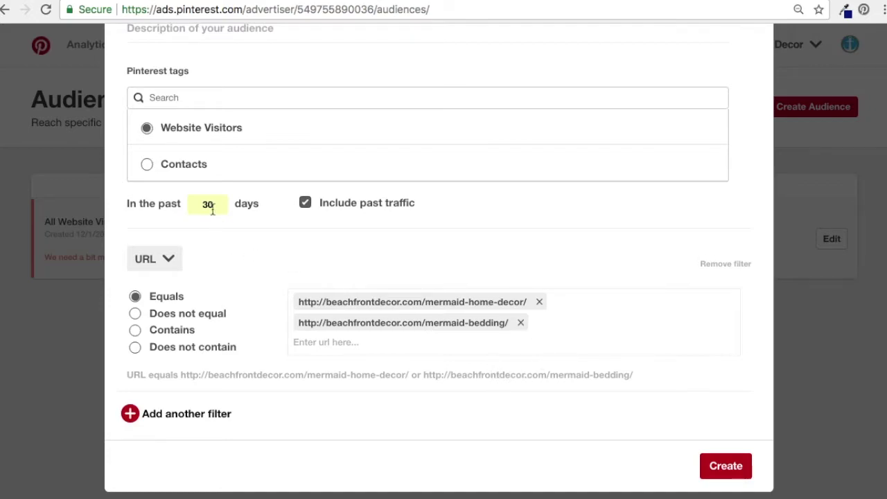
pyautogui.click(736, 469)
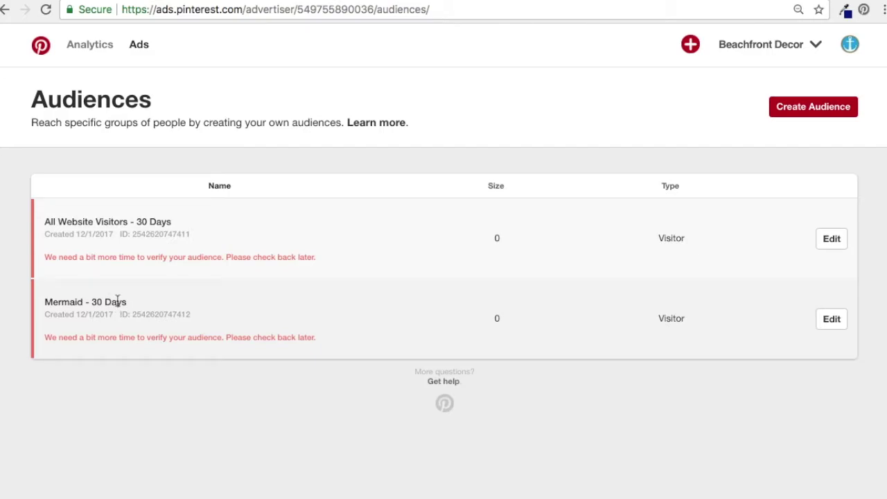
# - Load the post at beachfrontdecor.com/mermaid-home-decor/, then return to the Pinterest Audiences page
pyautogui.hotkey('ctrl', 'Tab')
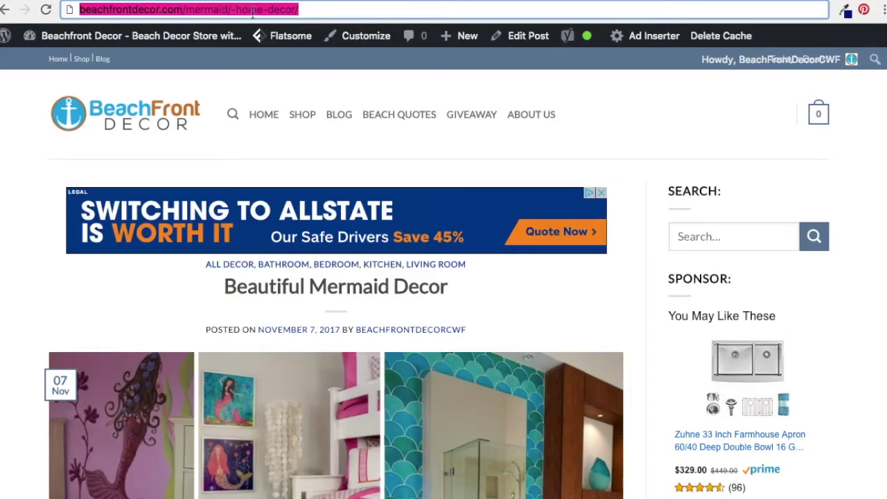
pyautogui.click(234, 9)
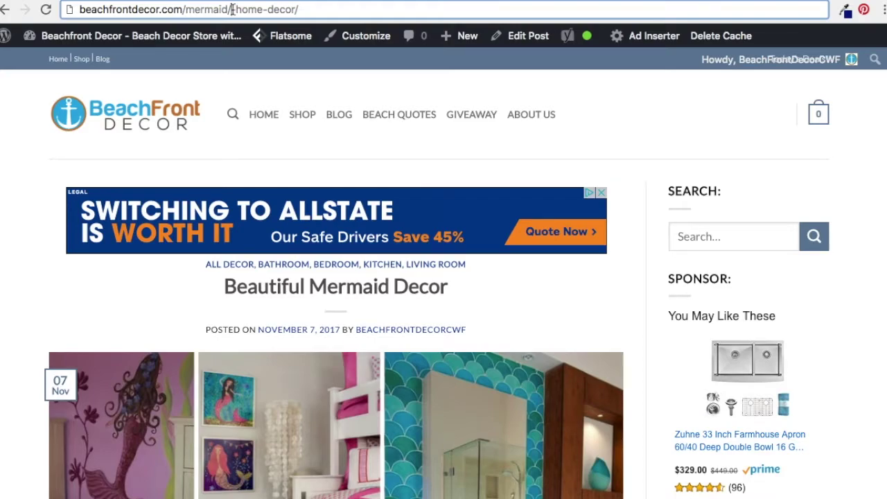
pyautogui.press('BackSpace')
pyautogui.write('-')
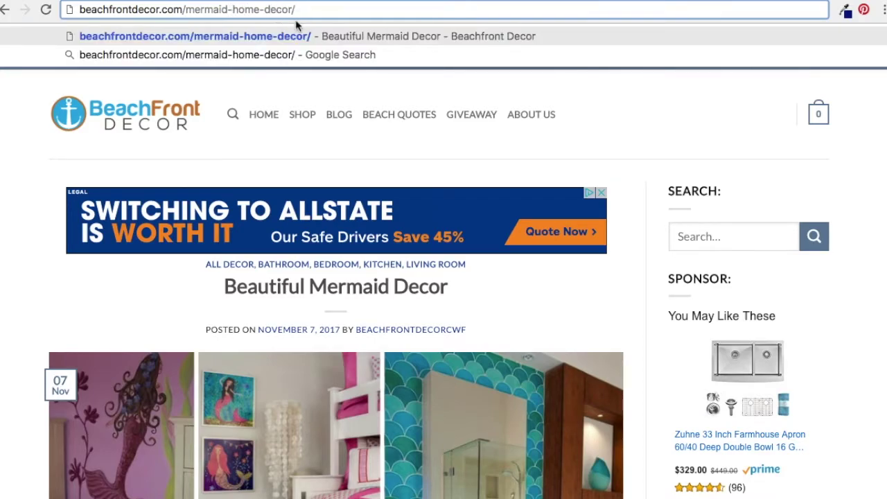
pyautogui.press('Return')
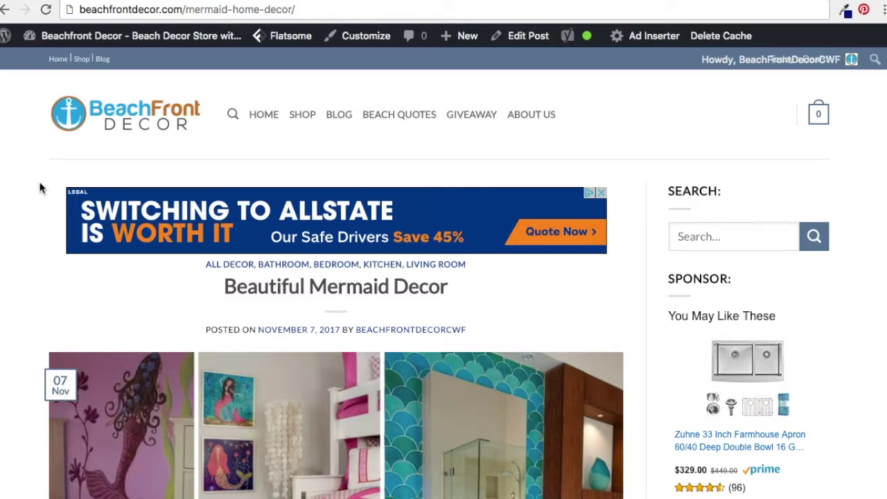
pyautogui.click(87, 1)
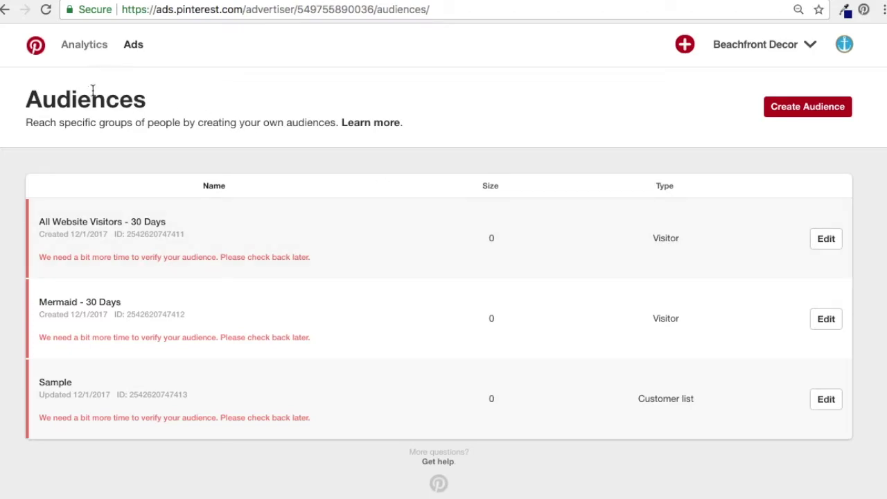
# - Create a customer list audience 'Beachfront Decor Email List' from BeachfrontDecor-EmailList-Pinterest.csv
pyautogui.click(838, 112)
pyautogui.click(269, 262)
pyautogui.click(600, 353)
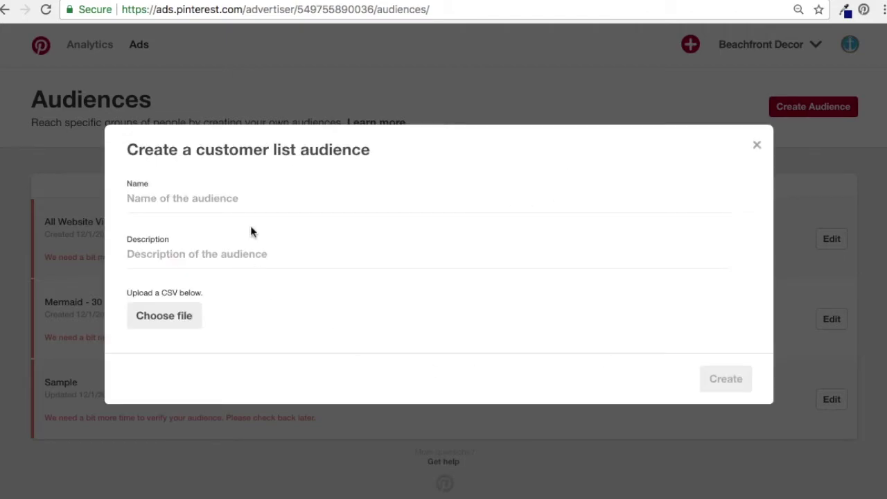
pyautogui.click(248, 203)
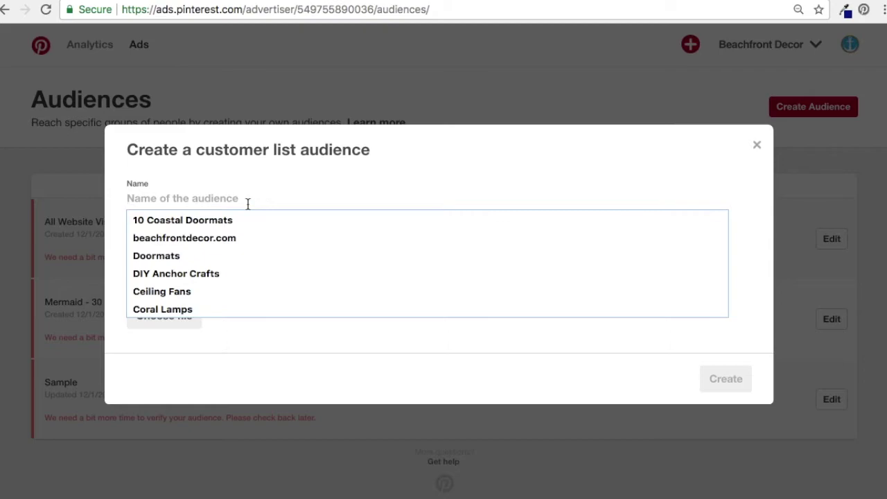
pyautogui.write('Email List')
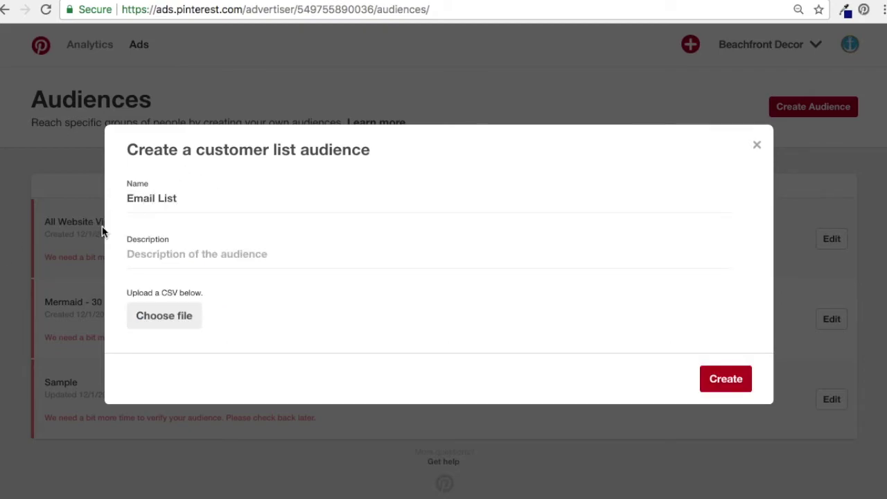
pyautogui.write('Beachfron')
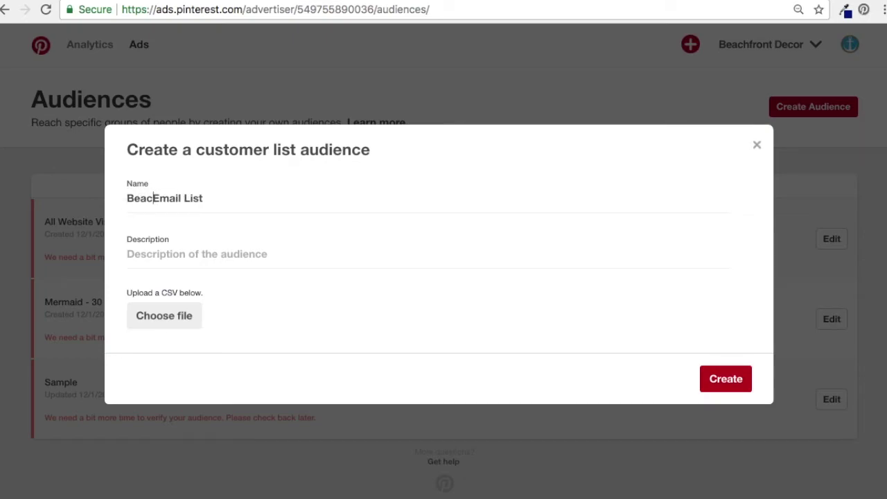
pyautogui.write('t Decor')
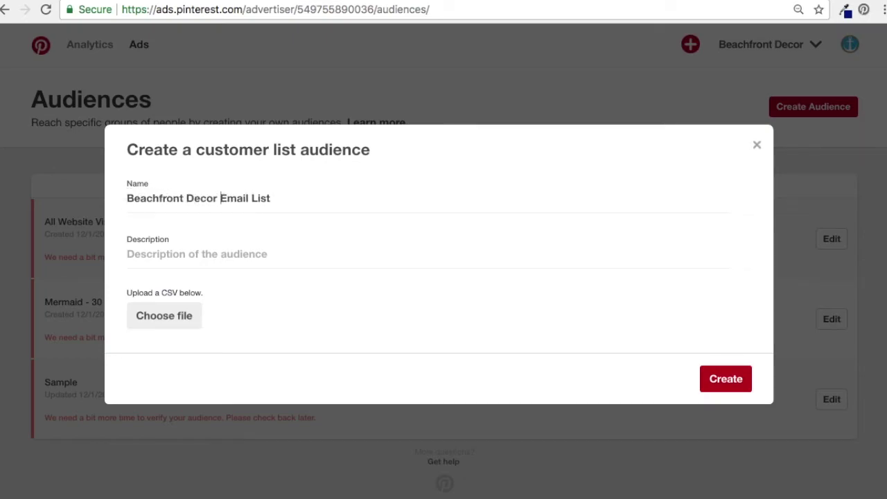
pyautogui.click(214, 257)
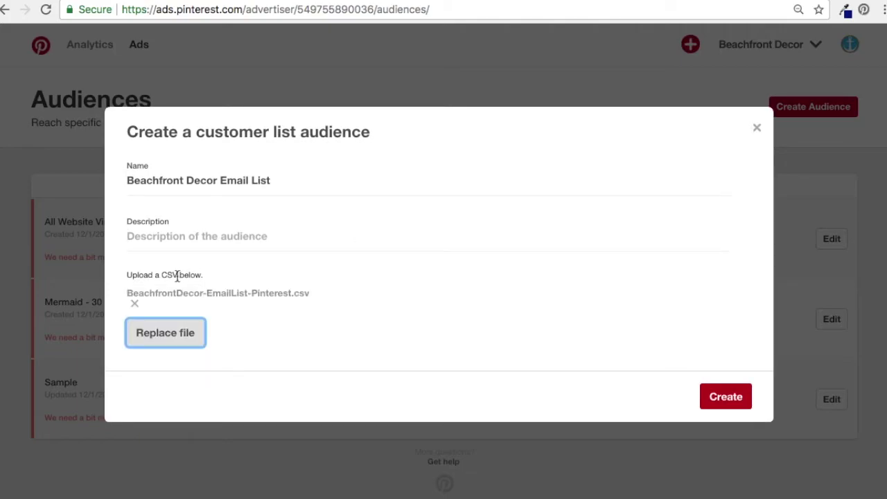
pyautogui.click(721, 400)
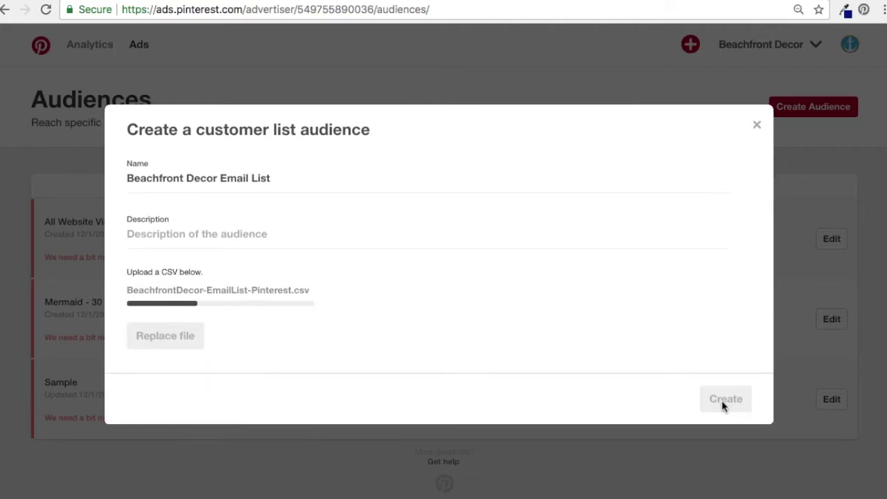
# - Scroll the Audiences list to find the new Beachfront Decor Email List row
pyautogui.scroll(-3, 288, 305)
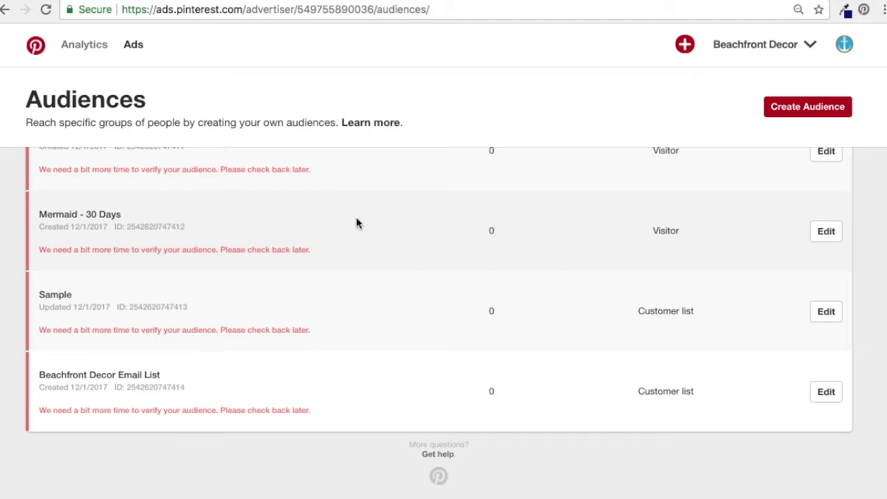
# - Start an engagement audience 'Engagement All Pins - 30 Days' covering 30 days and add a filter
pyautogui.click(827, 110)
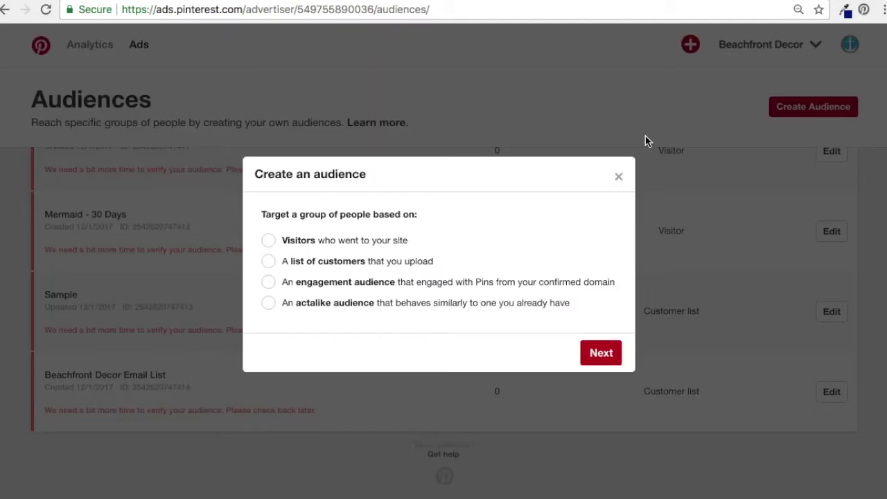
pyautogui.click(269, 286)
pyautogui.click(594, 354)
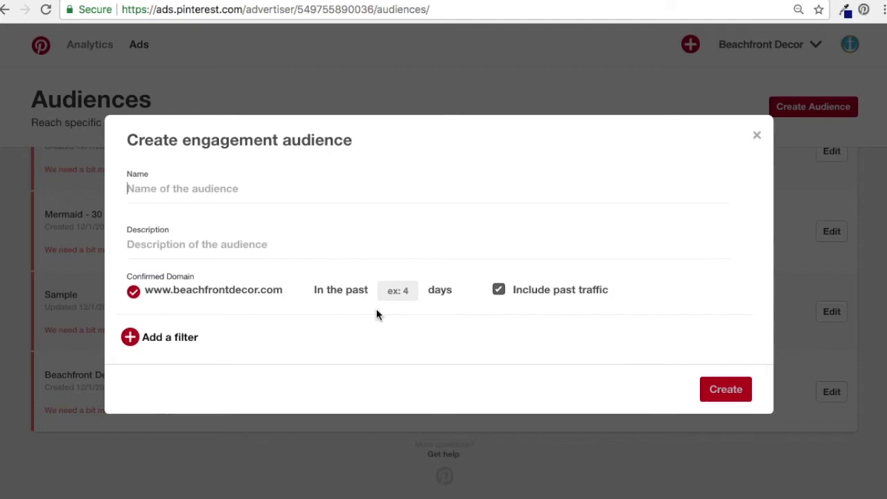
pyautogui.click(413, 291)
pyautogui.write('30')
pyautogui.click(213, 179)
pyautogui.write('E')
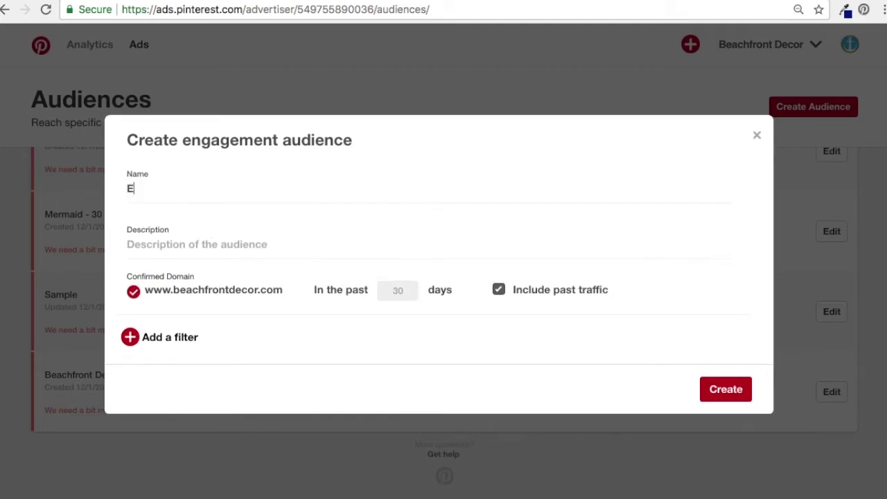
pyautogui.write('ngagement Al')
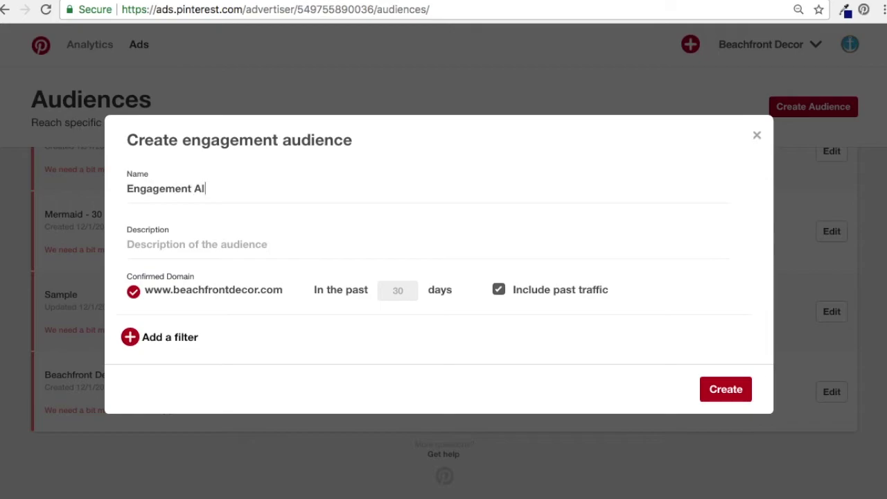
pyautogui.write('l Pins - 30 Days')
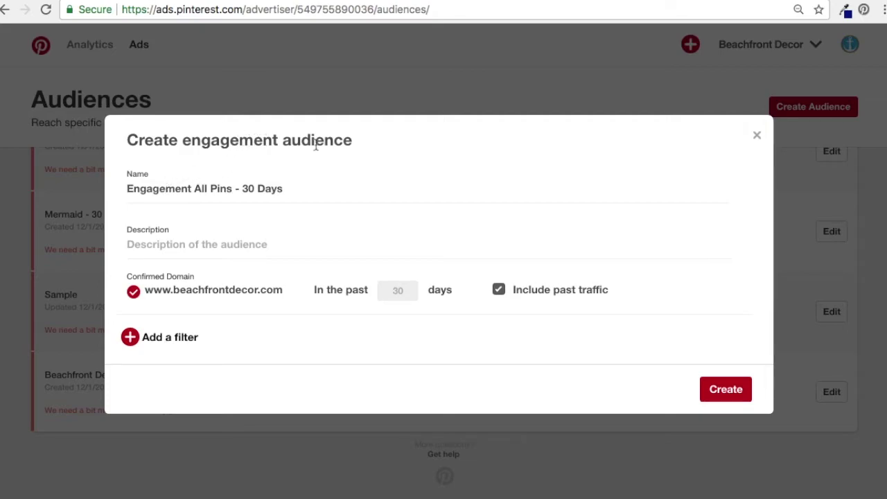
pyautogui.click(186, 340)
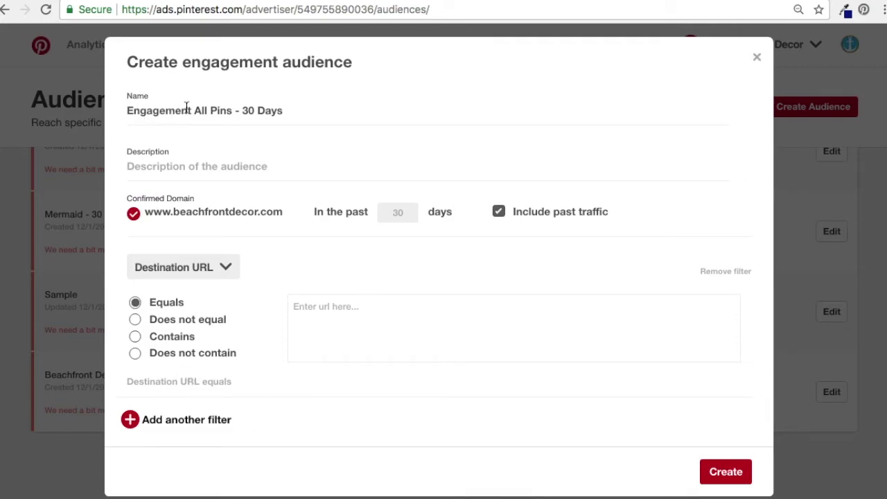
# - Paste the mermaid post's web address as the filter's destination URL
pyautogui.click(314, 307)
pyautogui.click(444, 2)
pyautogui.click(416, 6)
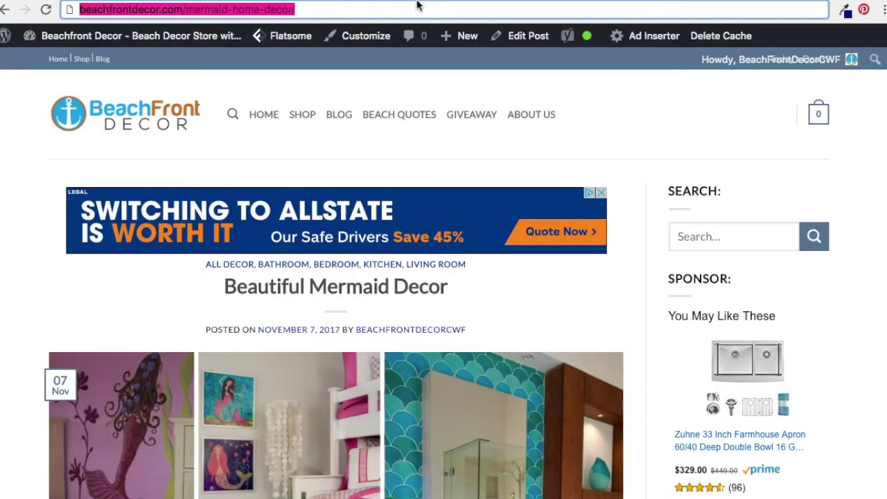
pyautogui.press('super+c')
pyautogui.click(82, 2)
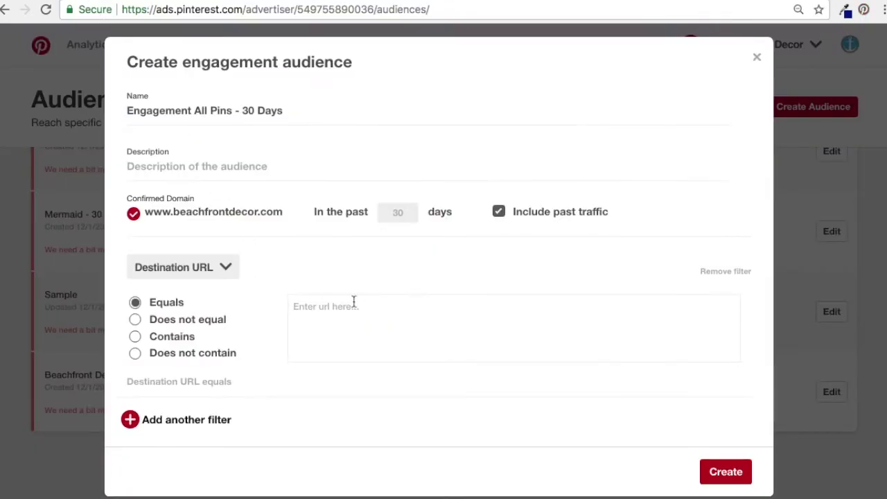
pyautogui.press('super+v')
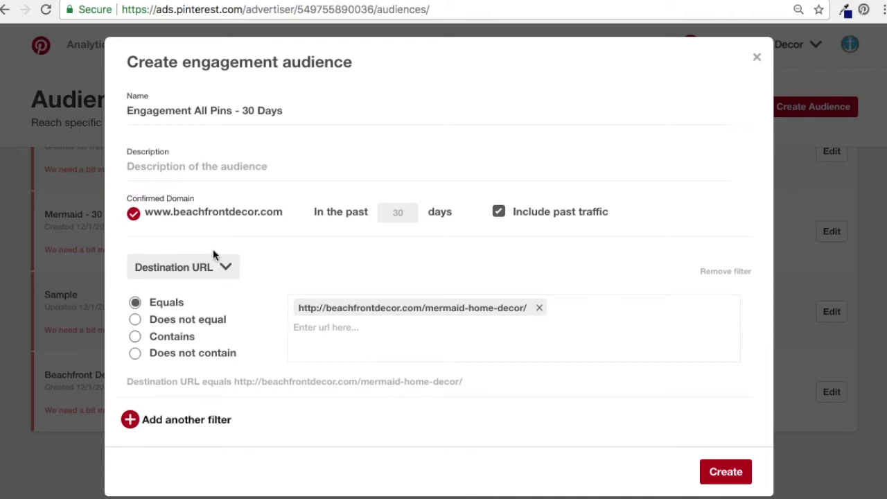
# - Switch the filter to Action Types, trying Click, Save and Closeup, leaving none checked
pyautogui.click(210, 269)
pyautogui.click(201, 323)
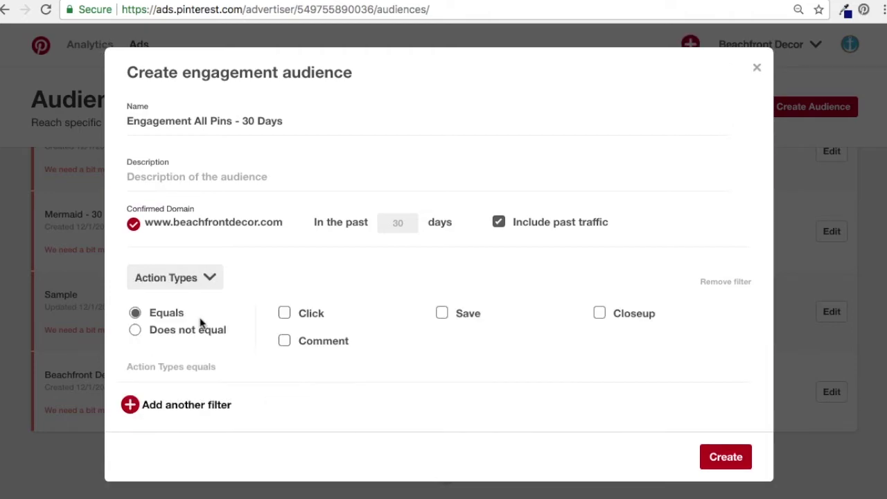
pyautogui.click(285, 314)
pyautogui.click(443, 316)
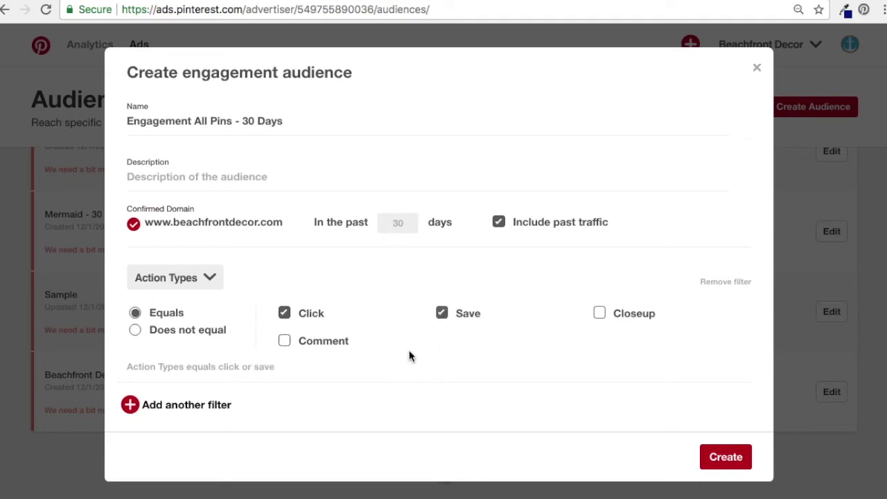
pyautogui.click(288, 314)
pyautogui.click(441, 313)
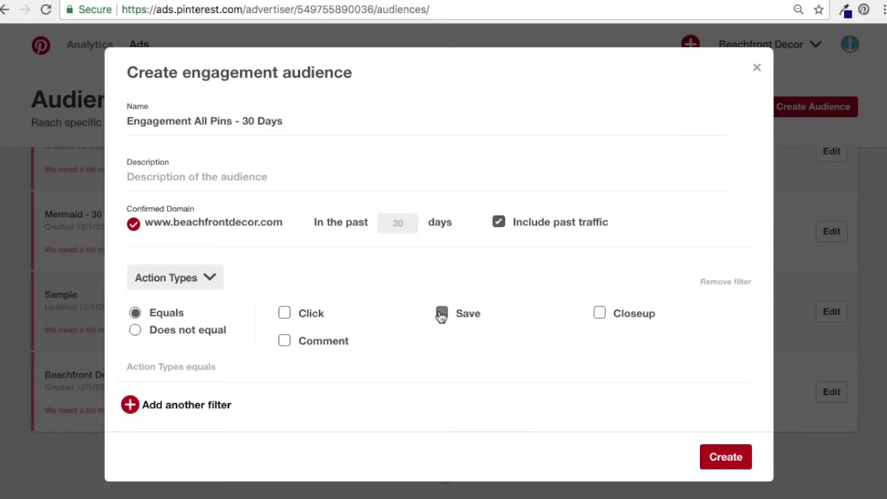
pyautogui.click(135, 330)
pyautogui.click(602, 315)
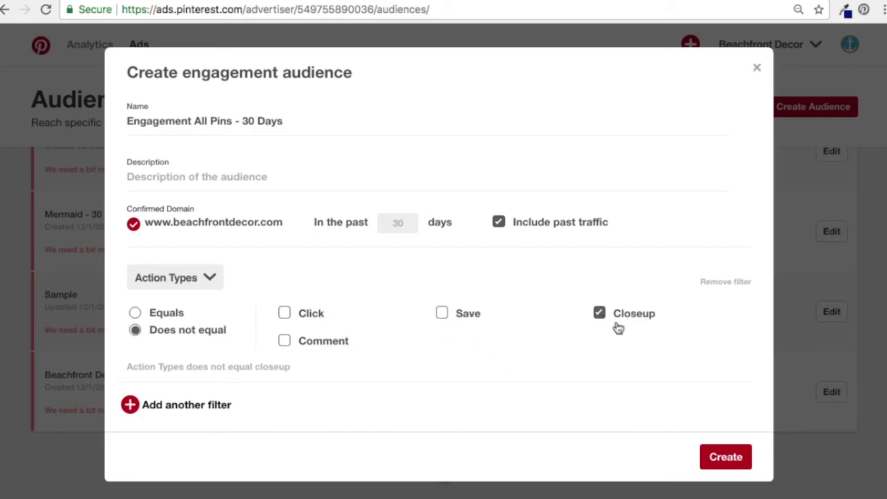
pyautogui.click(135, 312)
pyautogui.click(615, 310)
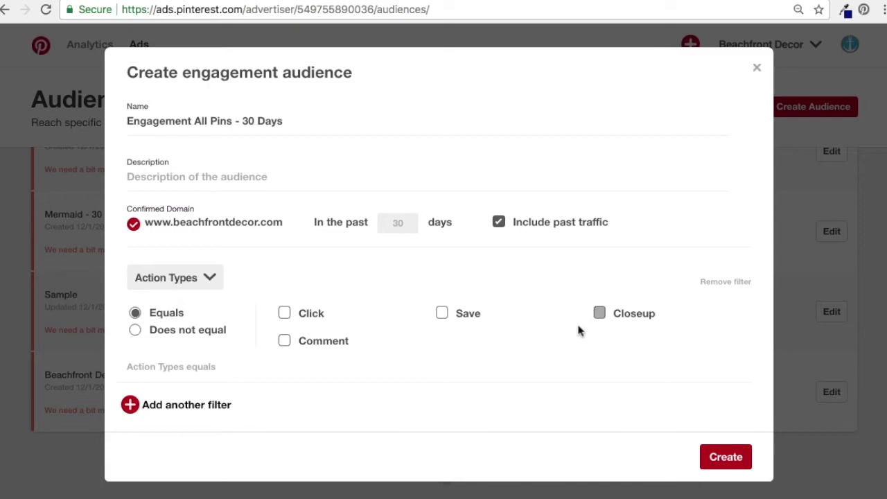
pyautogui.click(176, 283)
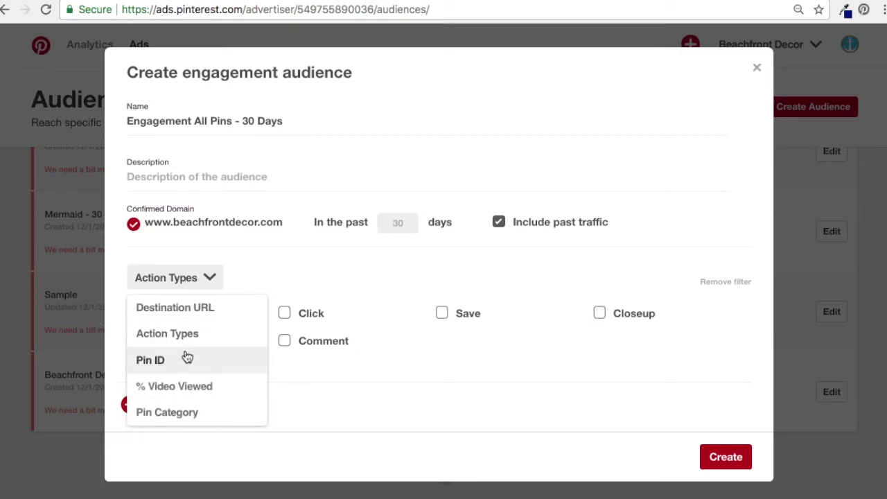
# - Cycle the filter type through Pin ID and % Video Viewed (75%), ending on Pin Category
pyautogui.click(188, 358)
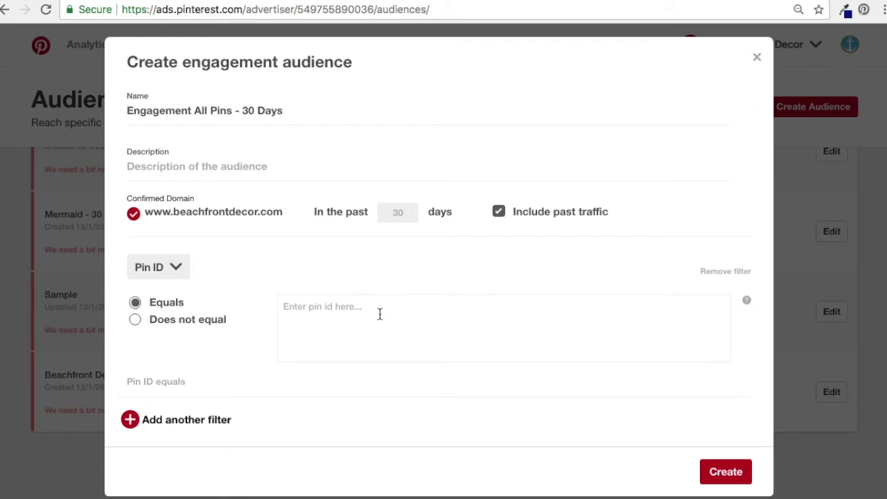
pyautogui.click(176, 267)
pyautogui.click(177, 376)
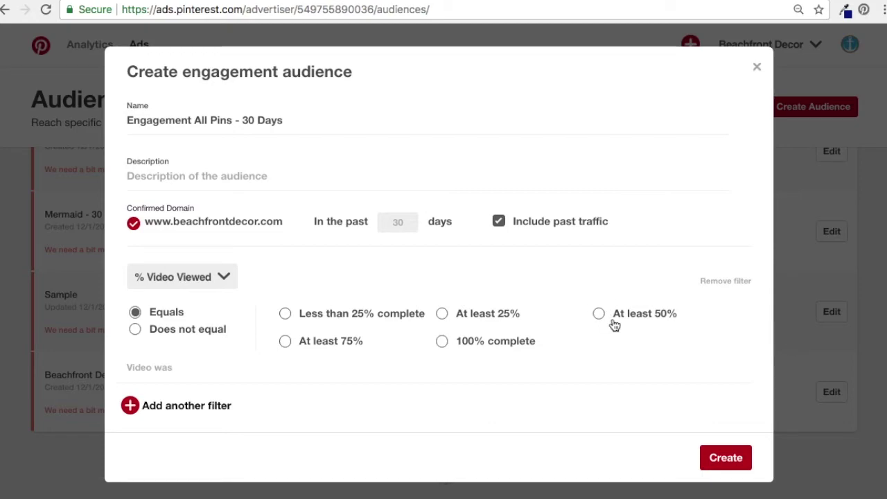
pyautogui.click(284, 351)
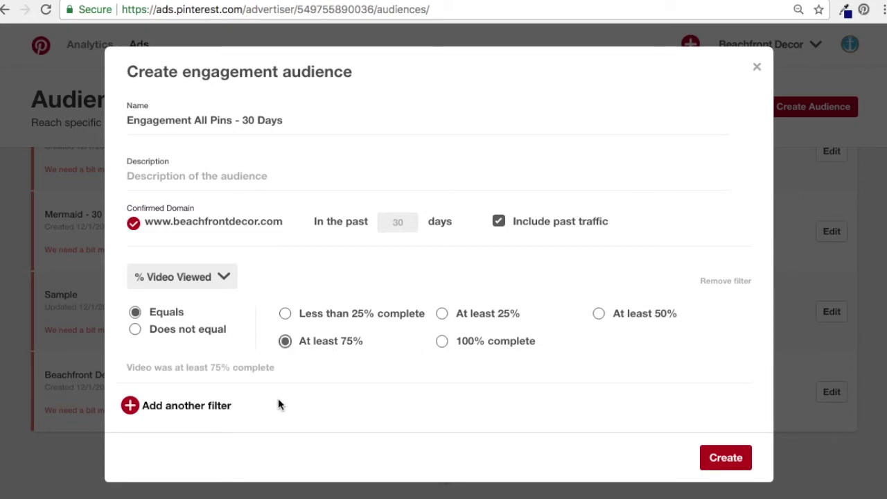
pyautogui.click(188, 284)
pyautogui.click(186, 410)
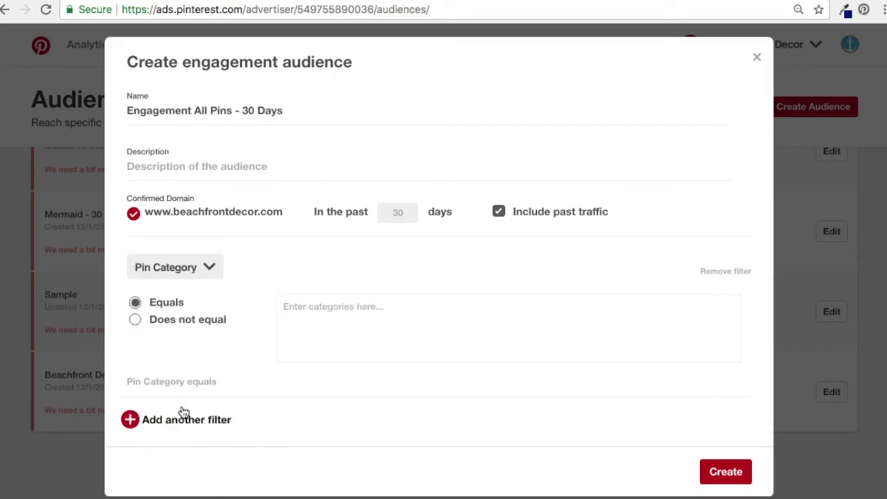
# - Browse the pin category list and close it without choosing a category
pyautogui.click(322, 309)
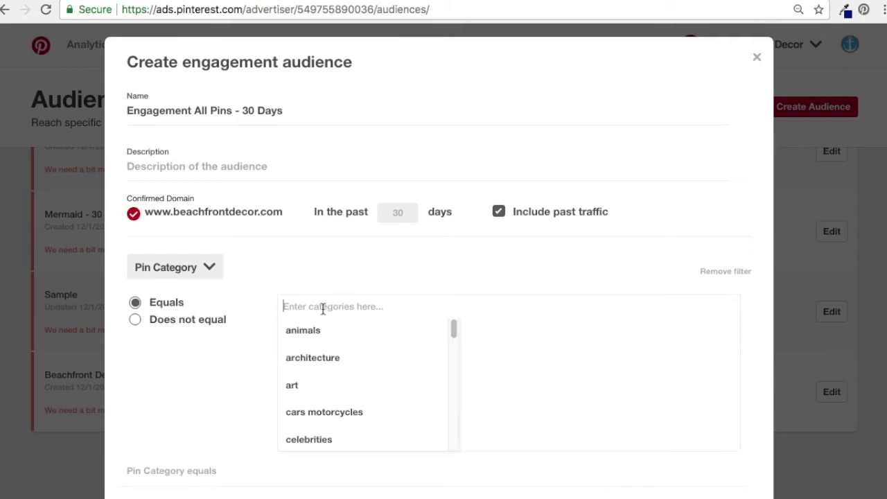
pyautogui.scroll(-3, 340, 339)
pyautogui.scroll(-2, 343, 347)
pyautogui.scroll(4, 349, 356)
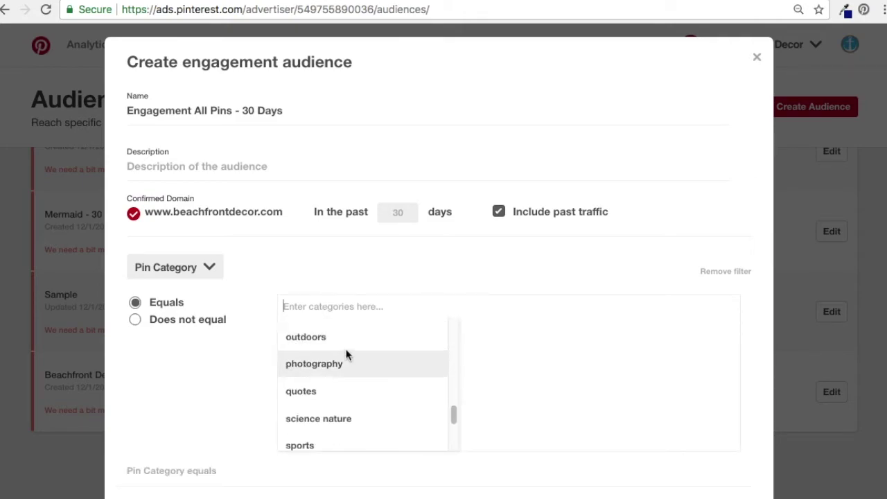
pyautogui.scroll(2, 349, 360)
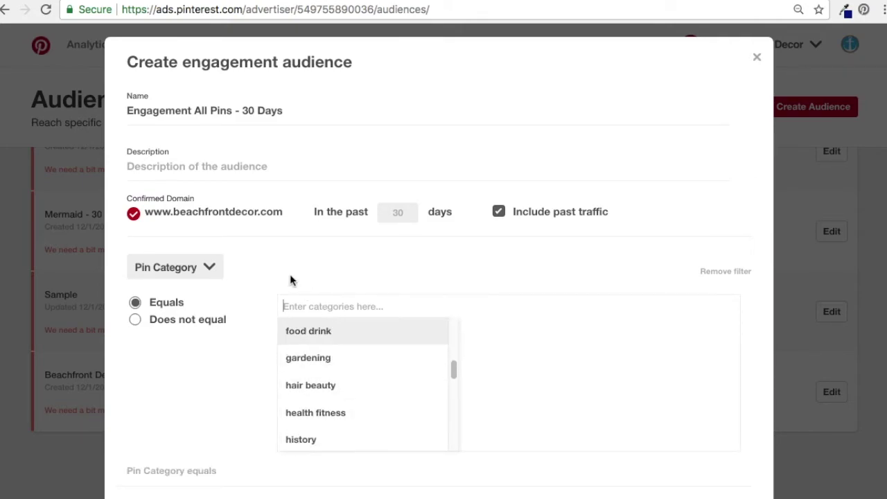
pyautogui.click(496, 380)
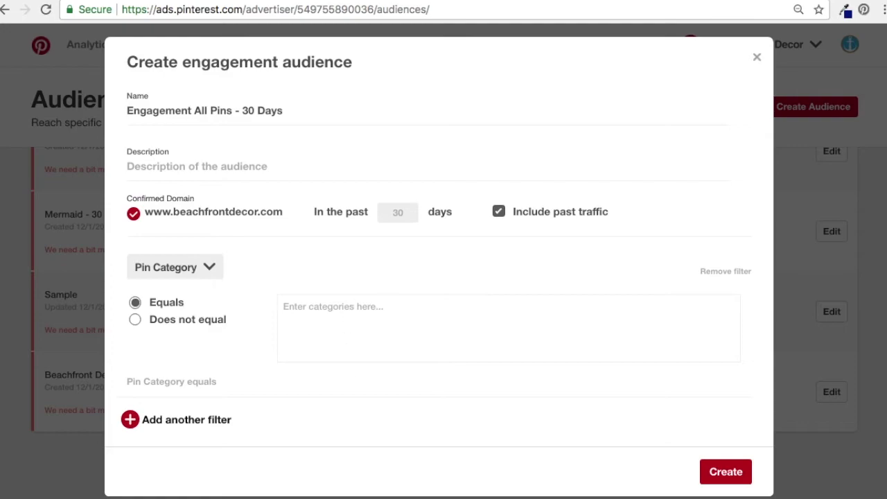
# - Add and then remove the 'weddings' category, then delete the Pin Category filter
pyautogui.click(316, 307)
pyautogui.scroll(-10, 353, 379)
pyautogui.scroll(-3, 354, 379)
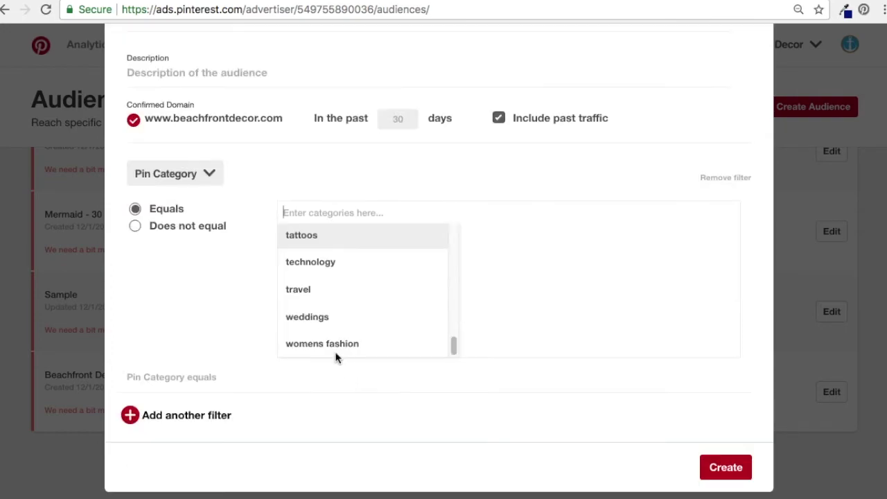
pyautogui.click(326, 317)
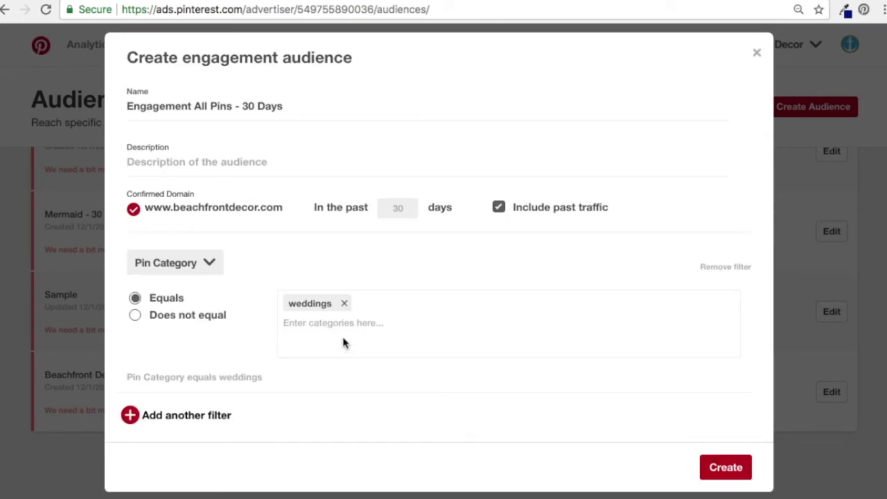
pyautogui.click(345, 304)
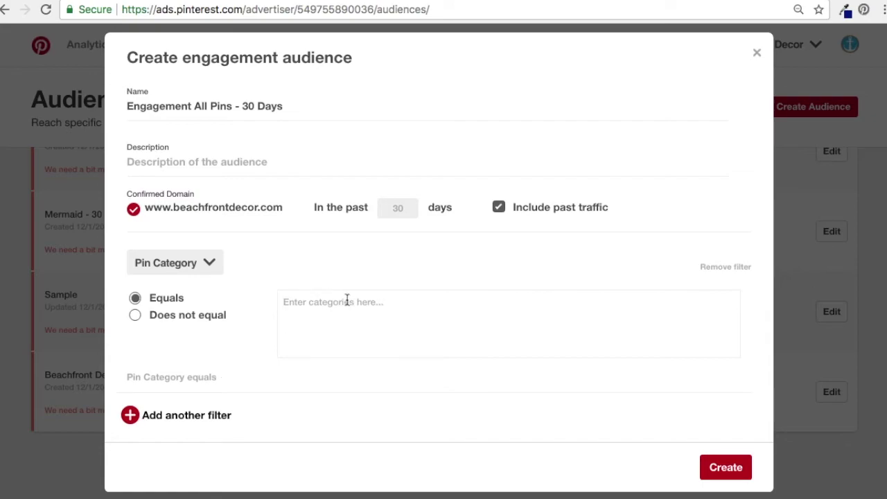
pyautogui.click(166, 266)
pyautogui.click(376, 256)
pyautogui.click(735, 268)
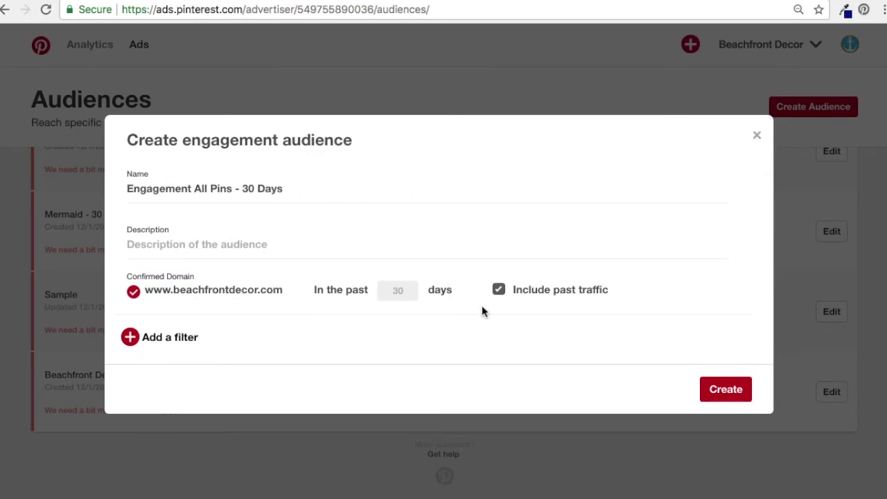
# - Save the Engagement All Pins - 30 Days audience, then begin creating another audience
pyautogui.click(726, 389)
pyautogui.scroll(-2, 554, 309)
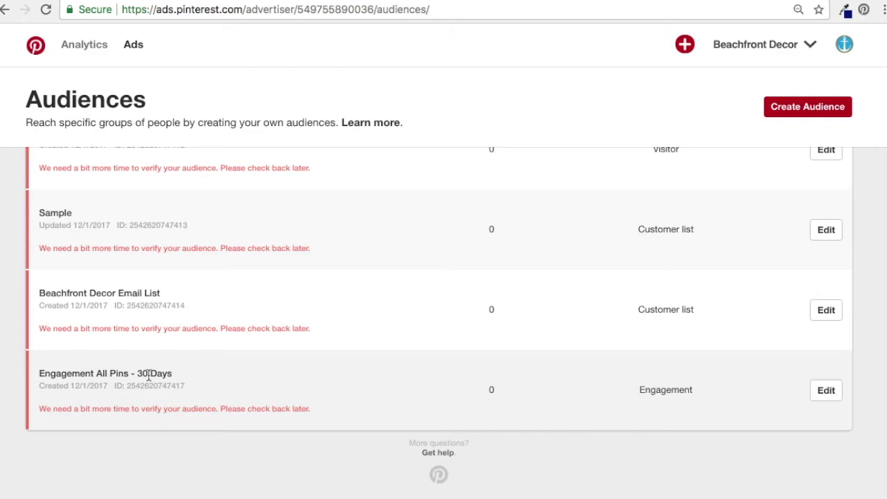
pyautogui.scroll(5, 266, 309)
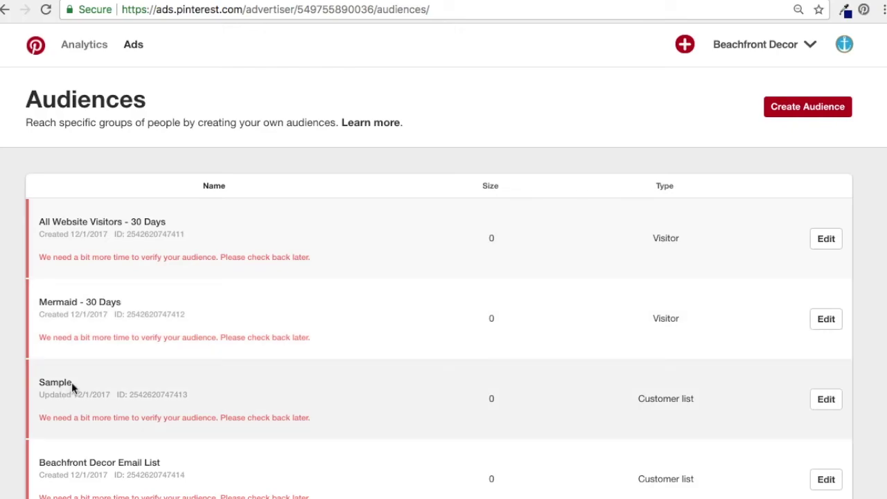
pyautogui.click(804, 114)
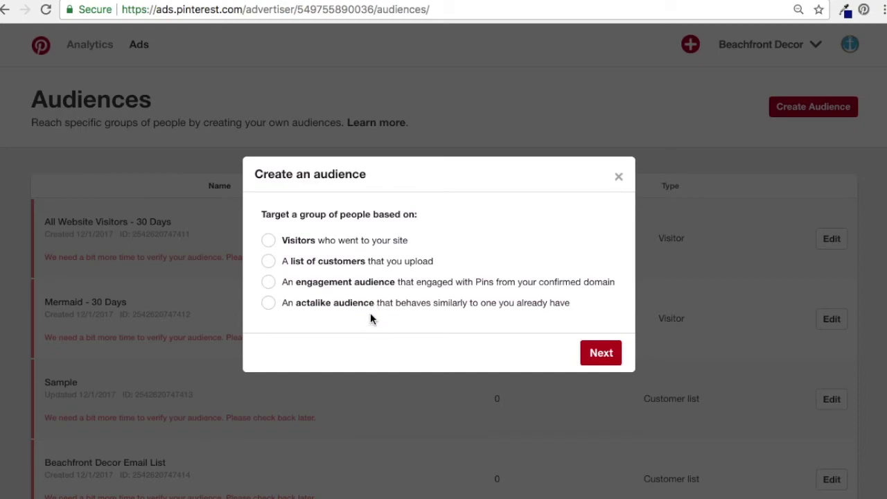
# - Choose the Actalike audience type and name it 'Actalike Email List'
pyautogui.click(269, 304)
pyautogui.click(605, 358)
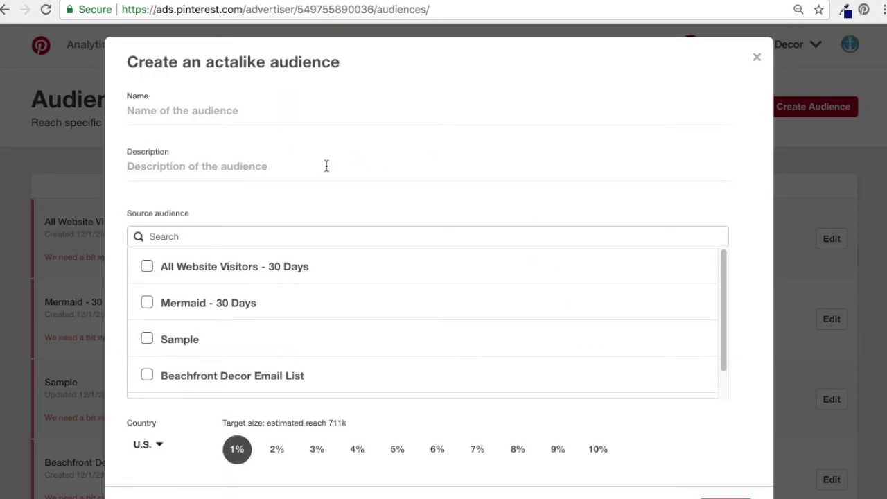
pyautogui.click(269, 113)
pyautogui.write('Actalike Email List')
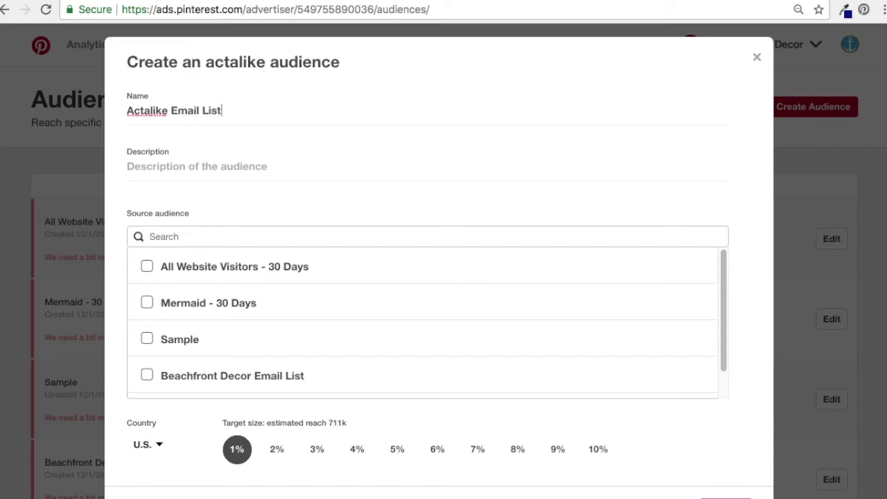
# - Settle on Beachfront Decor Email List as the only source audience
pyautogui.click(250, 373)
pyautogui.scroll(-4, 392, 336)
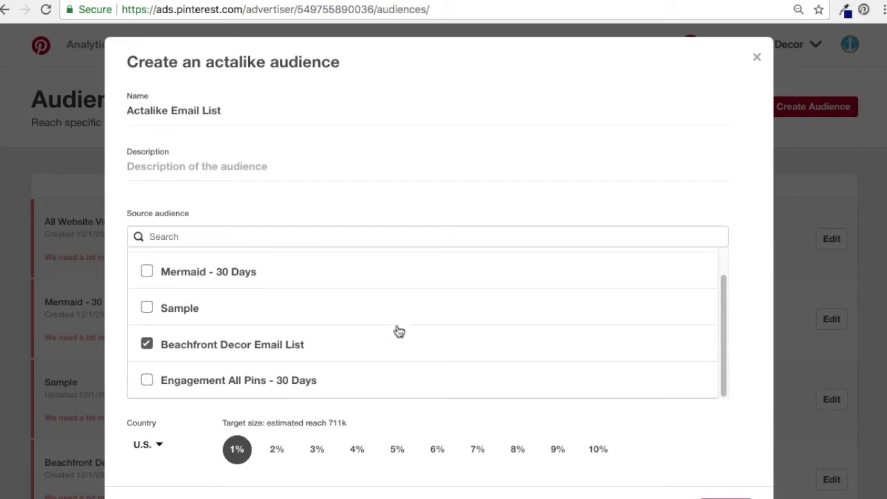
pyautogui.scroll(-1, 208, 392)
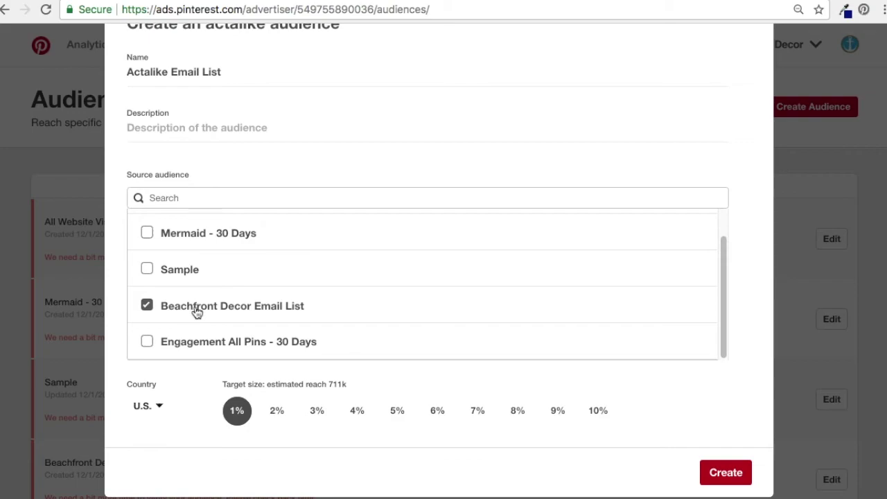
pyautogui.scroll(1, 206, 311)
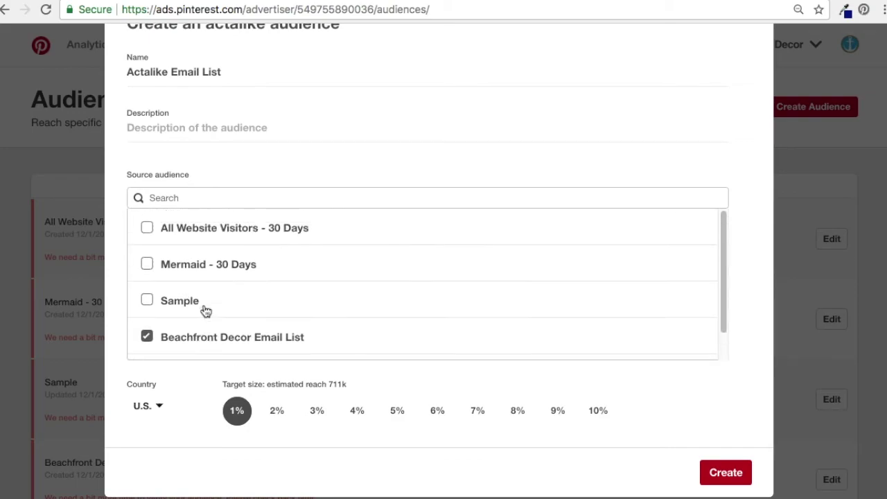
pyautogui.click(147, 231)
pyautogui.click(154, 339)
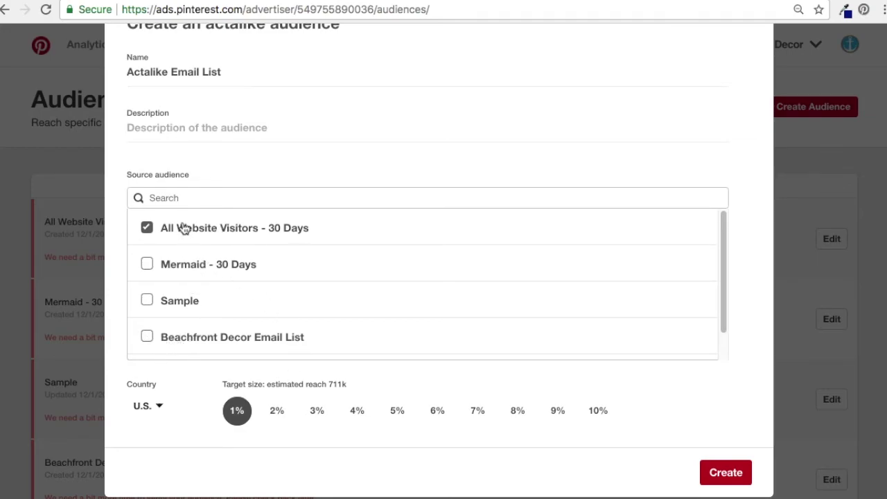
pyautogui.scroll(1, 370, 150)
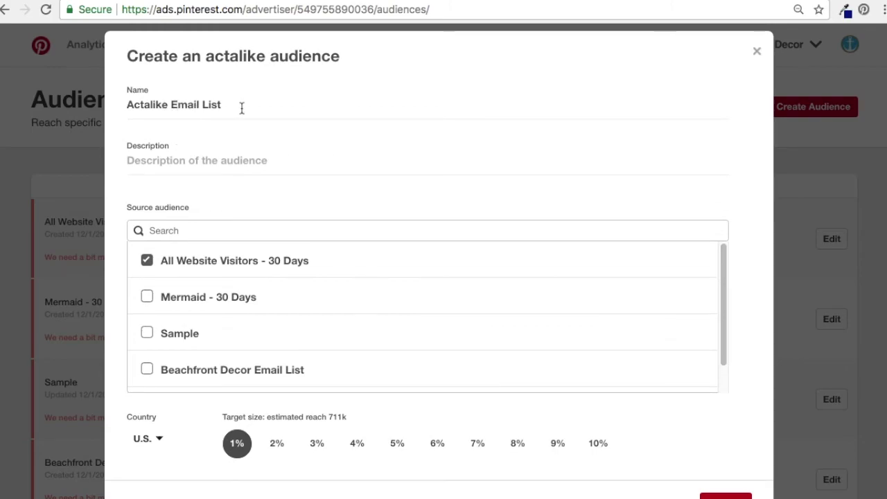
pyautogui.click(147, 260)
pyautogui.click(147, 370)
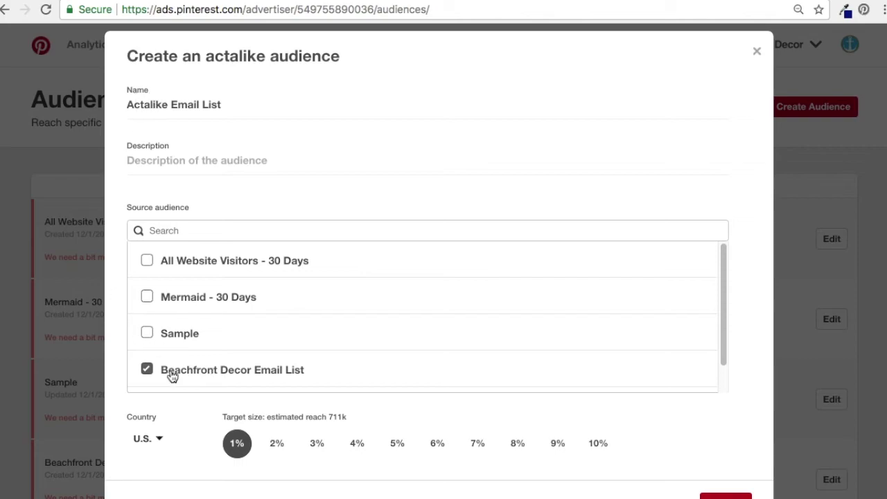
# - Keep U.S. as target country and create the actalike audience
pyautogui.scroll(-1, 340, 357)
pyautogui.scroll(-1, 208, 443)
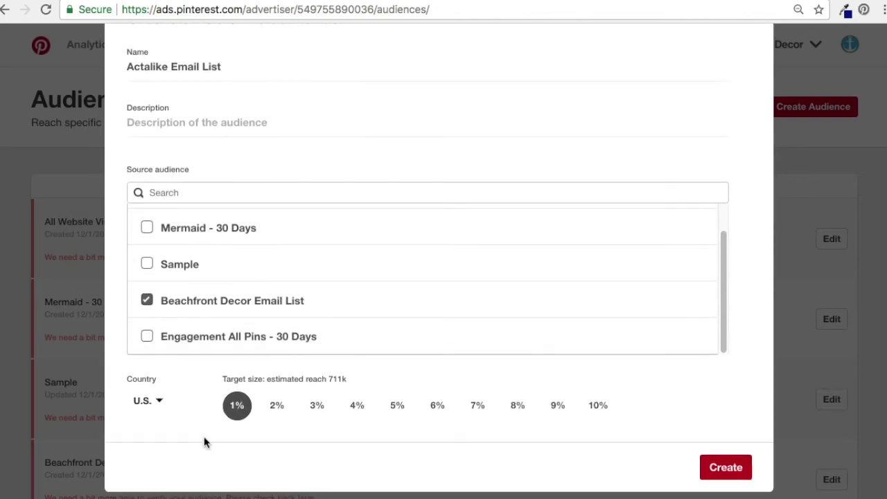
pyautogui.click(146, 400)
pyautogui.scroll(-1, 156, 475)
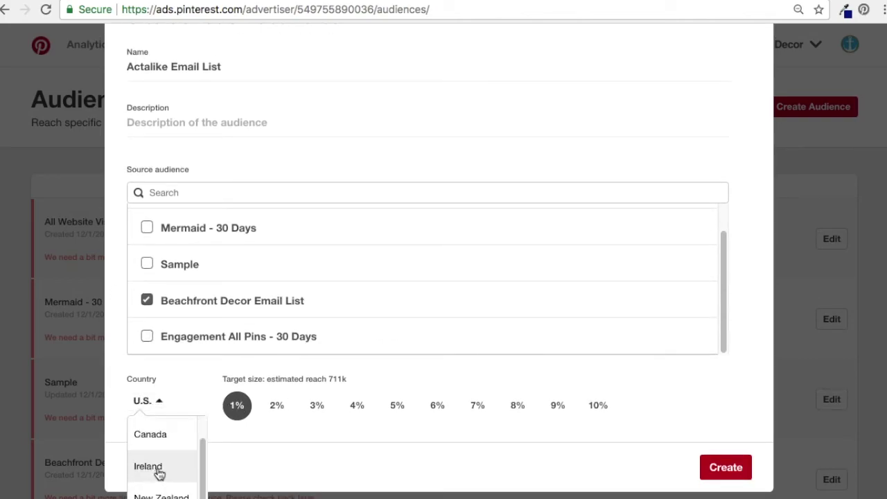
pyautogui.scroll(-2, 161, 474)
pyautogui.click(149, 474)
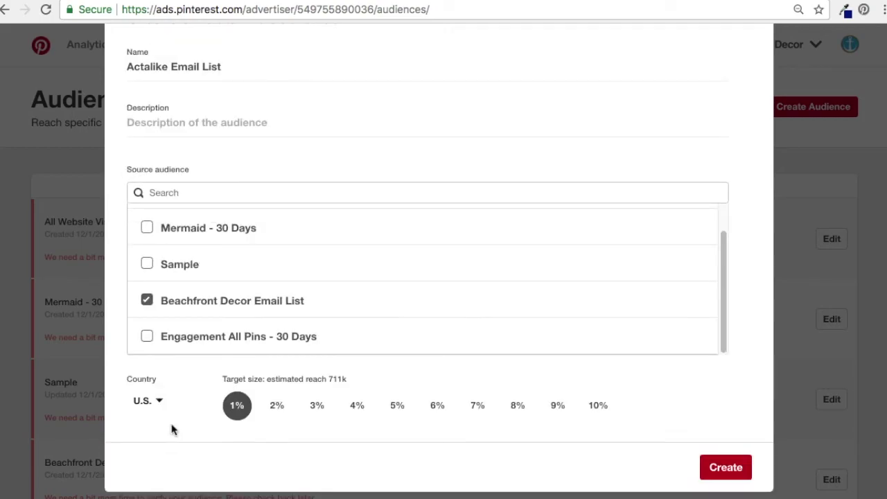
pyautogui.click(726, 468)
pyautogui.scroll(-5, 561, 329)
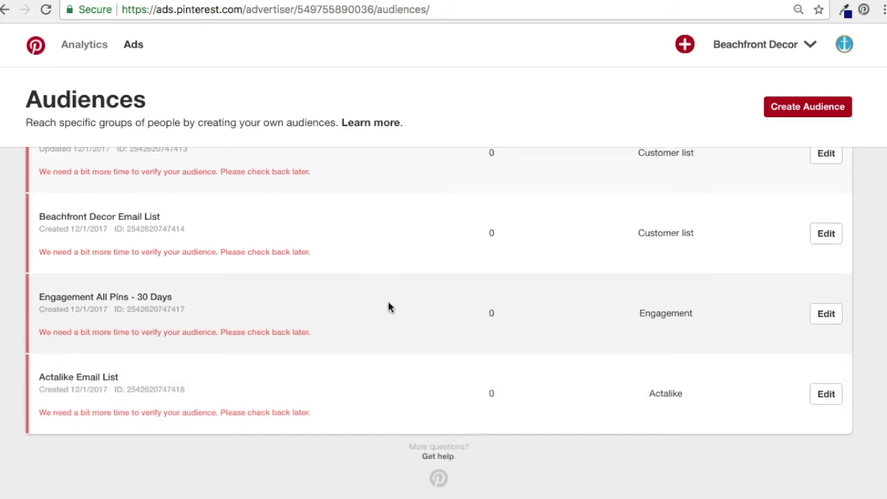
pyautogui.scroll(5, 389, 299)
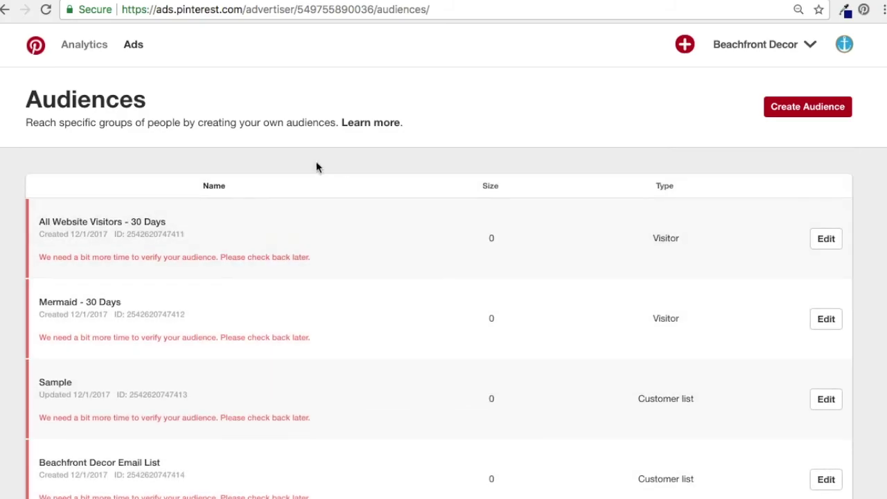
pyautogui.moveTo(142, 53)
pyautogui.moveTo(88, 257); pyautogui.dragTo(173, 258)
pyautogui.click(173, 259)
pyautogui.scroll(-2, 547, 367)
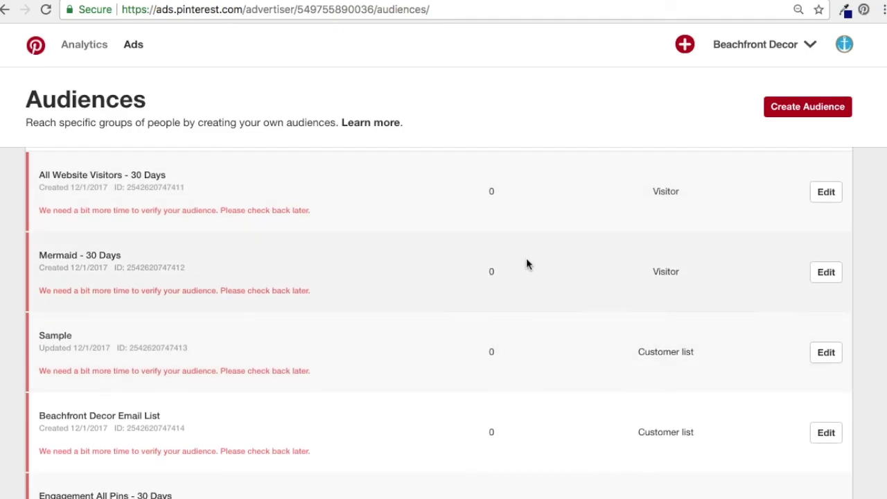
pyautogui.scroll(1, 509, 264)
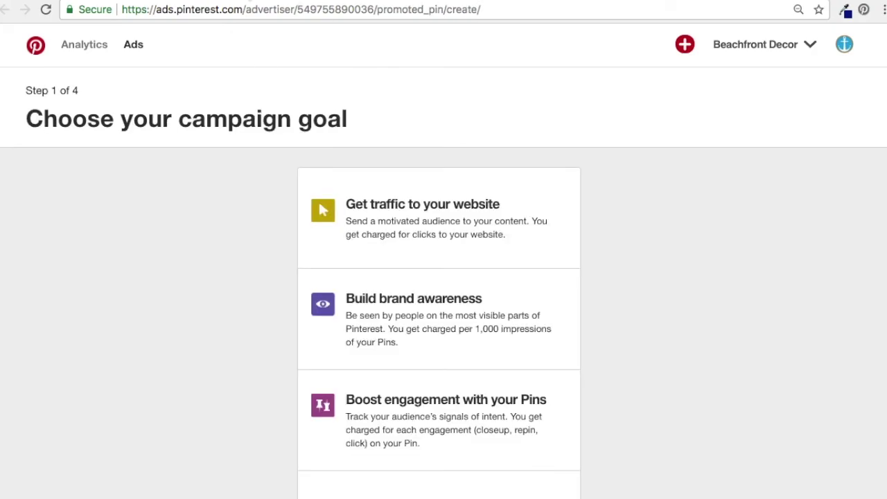
# - Start a new website traffic campaign and name it Email List Targeting
pyautogui.moveTo(694, 44)
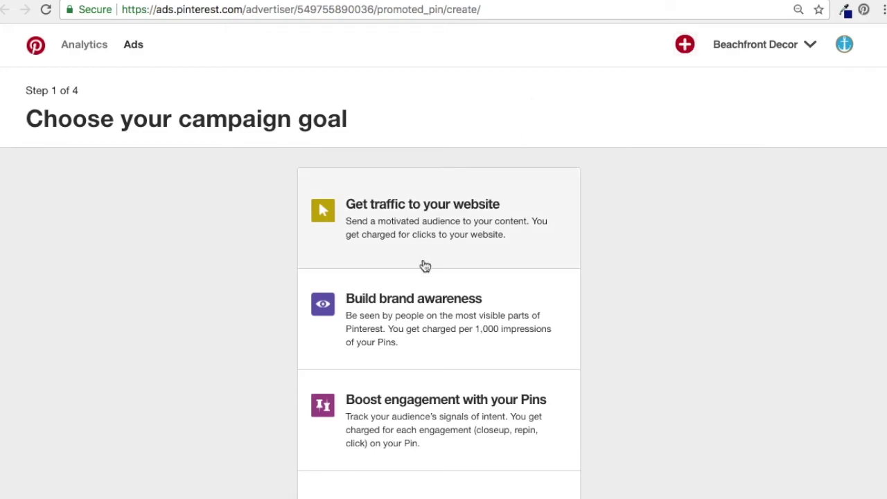
pyautogui.click(437, 225)
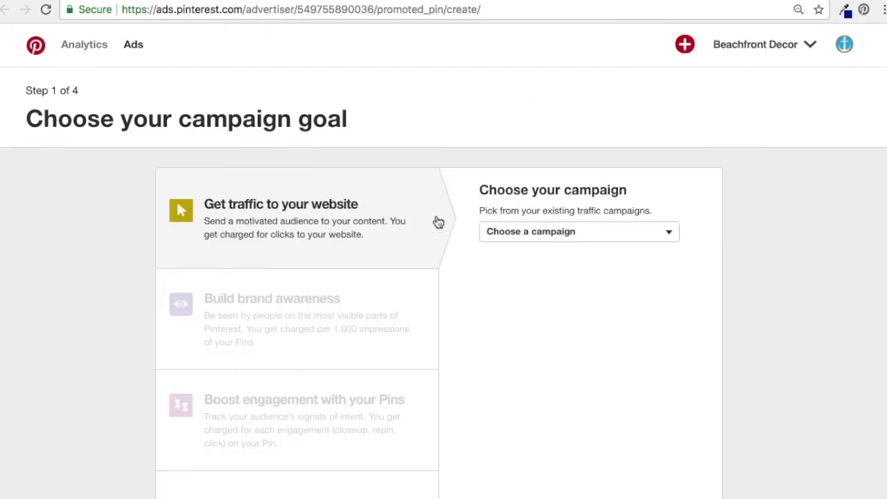
pyautogui.click(611, 240)
pyautogui.click(644, 299)
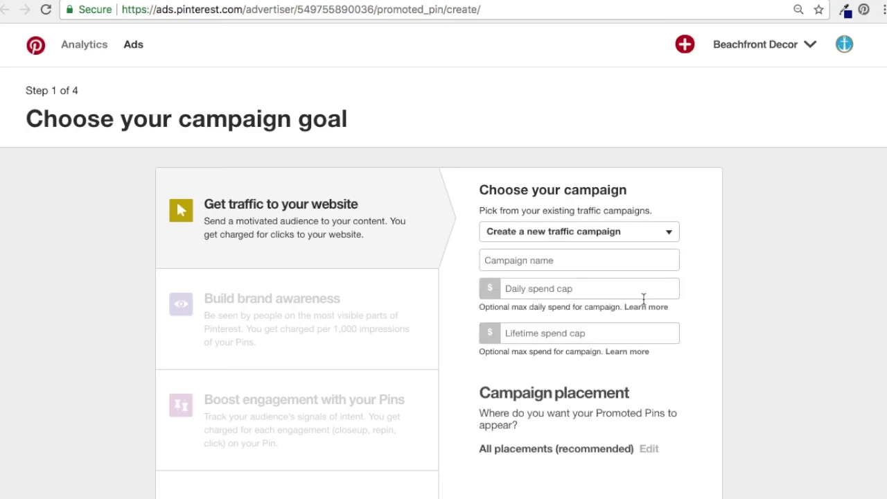
pyautogui.click(630, 266)
pyautogui.write('Email List Target')
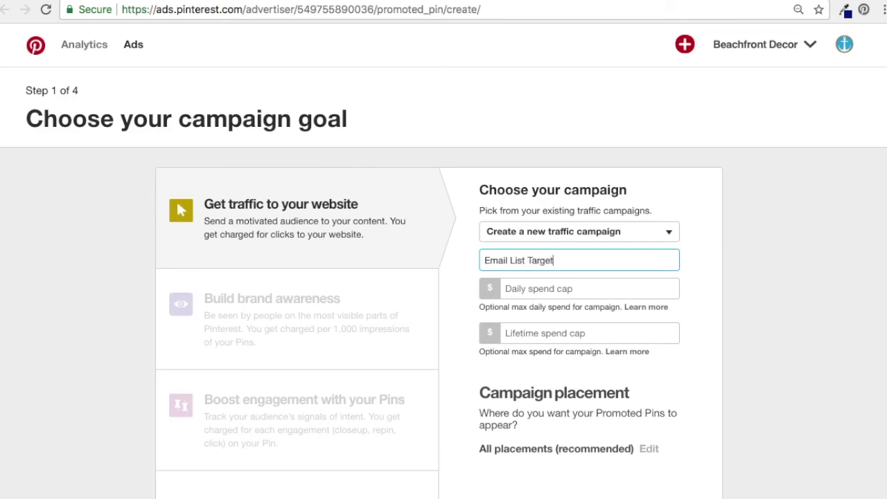
# - Set the campaign's daily spend cap to $5 and lifetime cap to $20
pyautogui.click(627, 284)
pyautogui.write('5')
pyautogui.click(620, 331)
pyautogui.write('20')
pyautogui.click(743, 298)
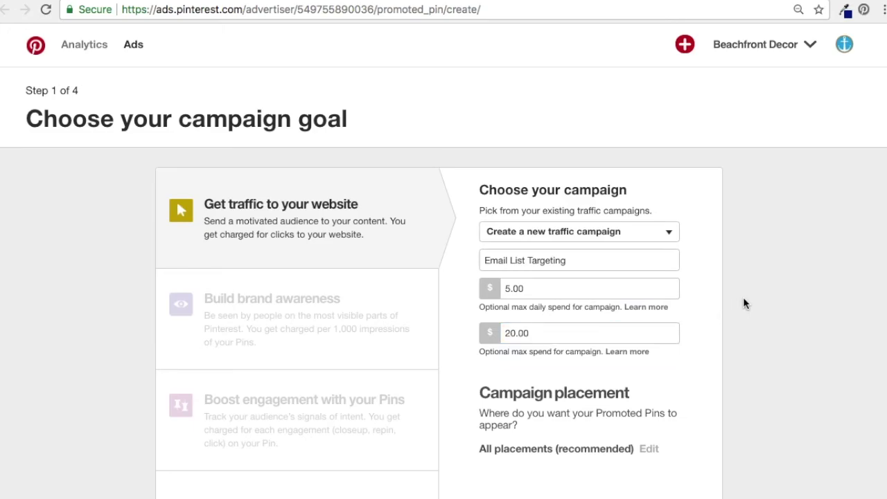
# - Keep all placements, Browse and Search, and continue to ad group details
pyautogui.scroll(-3, 746, 296)
pyautogui.scroll(-1, 749, 294)
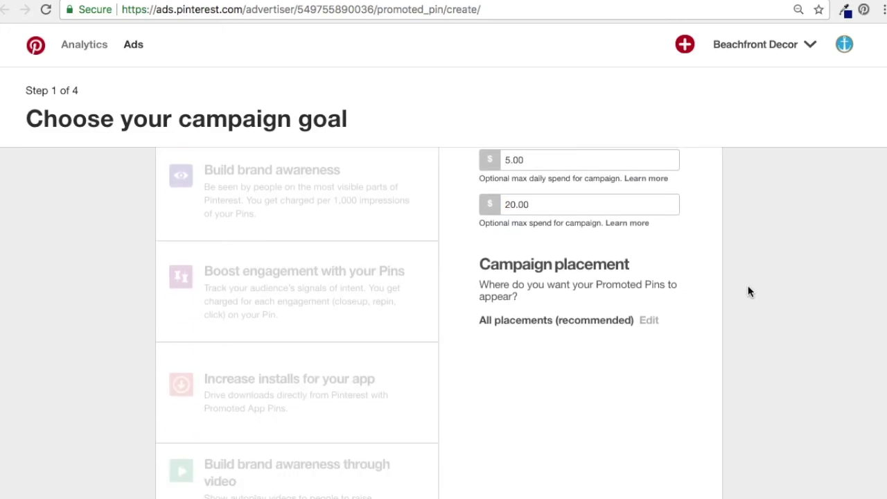
pyautogui.click(648, 319)
pyautogui.scroll(-3, 762, 346)
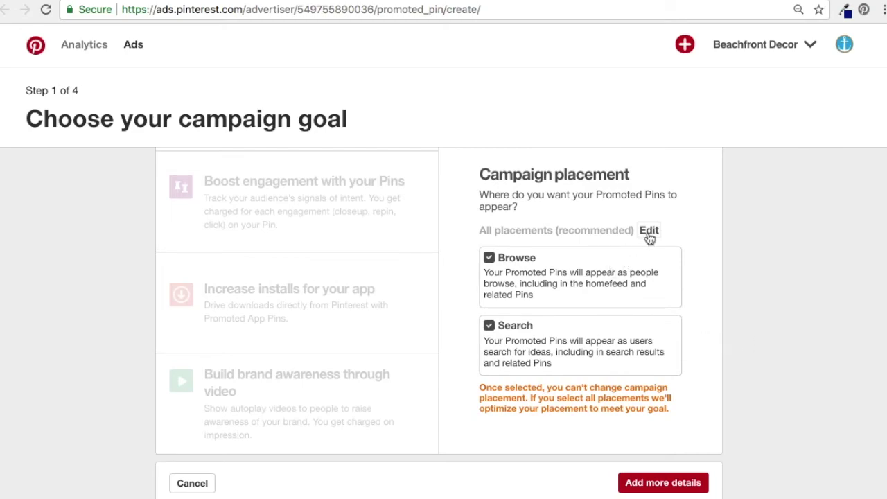
pyautogui.click(662, 487)
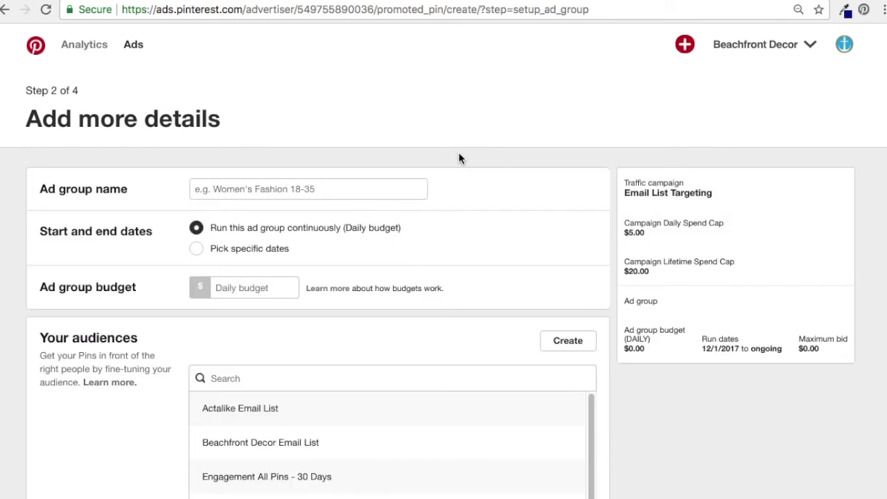
# - Add Actalike Email List to the ad group's targeted audiences
pyautogui.scroll(-3, 24, 222)
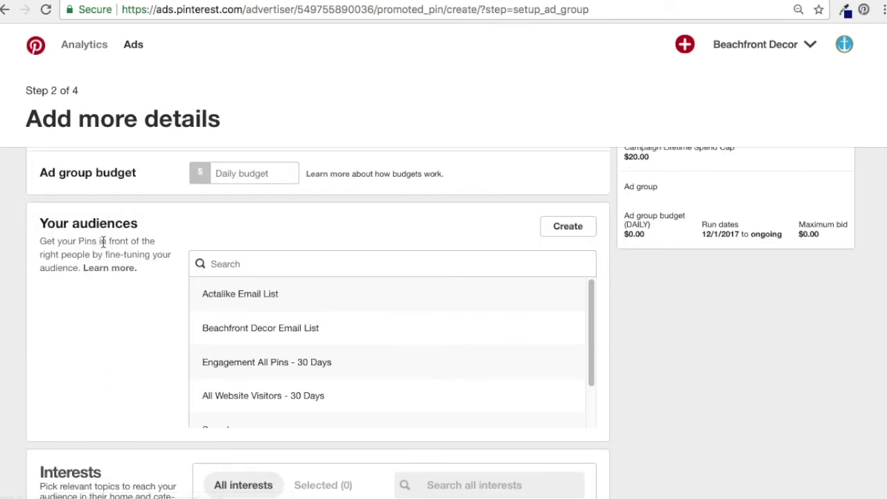
pyautogui.scroll(3, 299, 304)
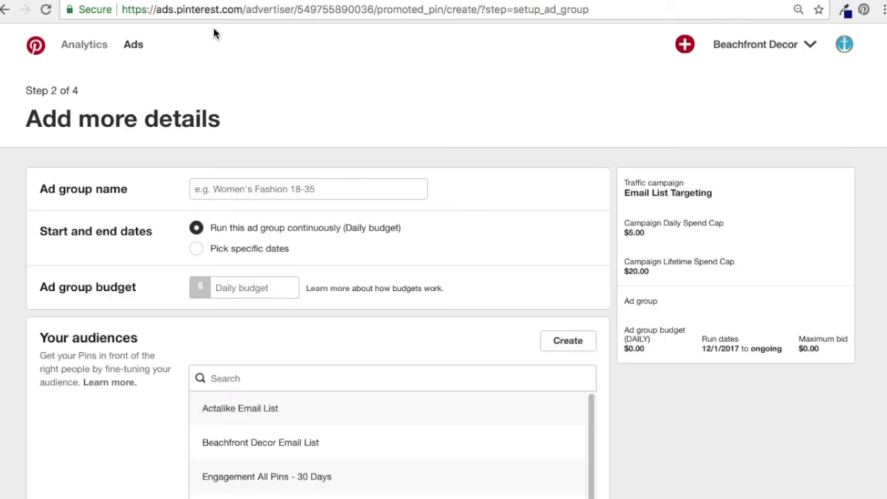
pyautogui.scroll(-3, 170, 113)
pyautogui.click(345, 264)
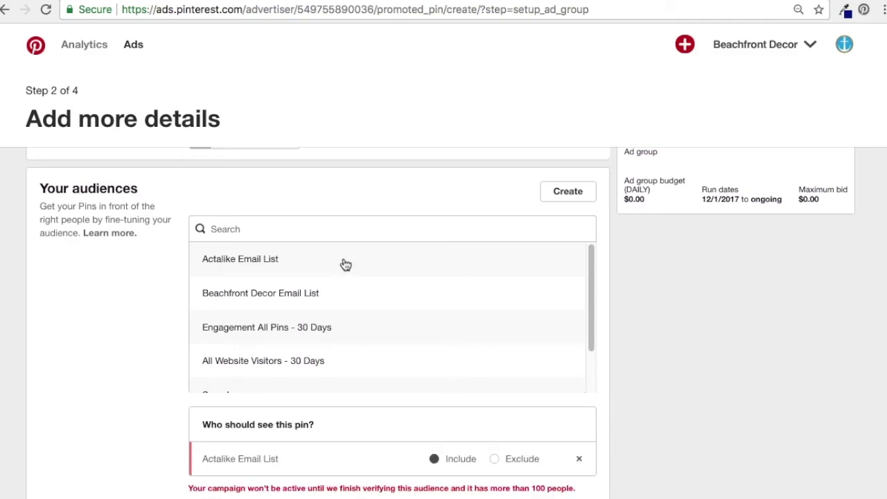
pyautogui.scroll(-3, 170, 310)
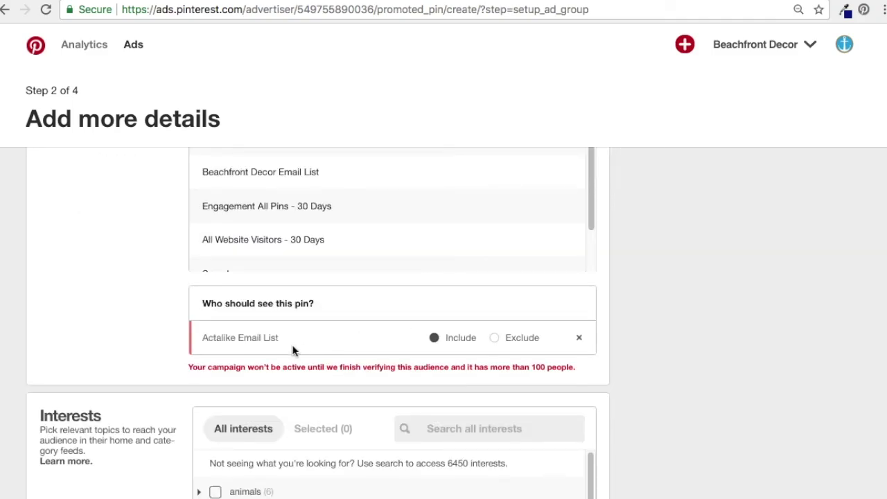
pyautogui.moveTo(263, 368); pyautogui.dragTo(348, 368)
pyautogui.click(378, 370)
pyautogui.scroll(1, 132, 320)
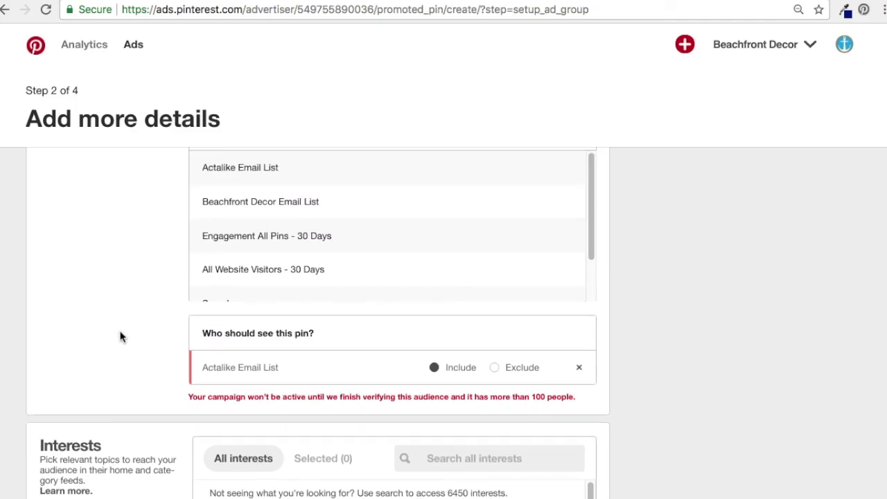
# - Add All Website Visitors, Engagement All Pins and Beachfront Decor Email List; remove Actalike Email List
pyautogui.click(270, 279)
pyautogui.click(285, 242)
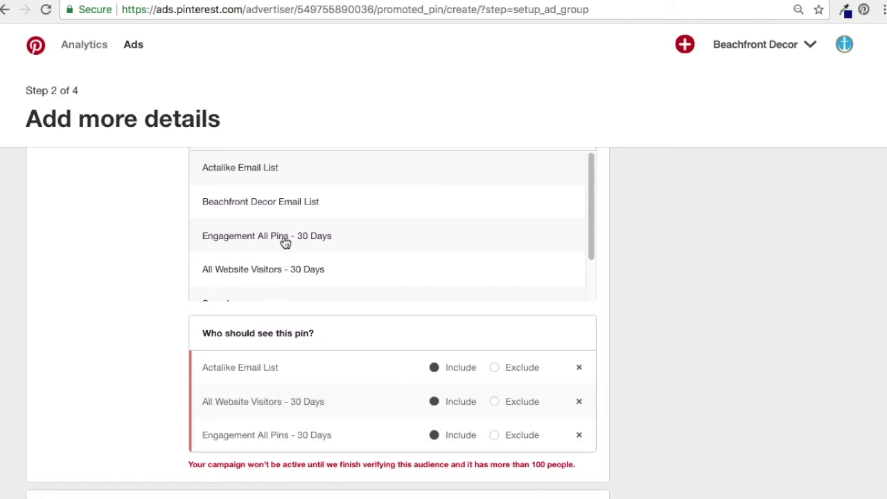
pyautogui.click(409, 205)
pyautogui.scroll(-1, 115, 294)
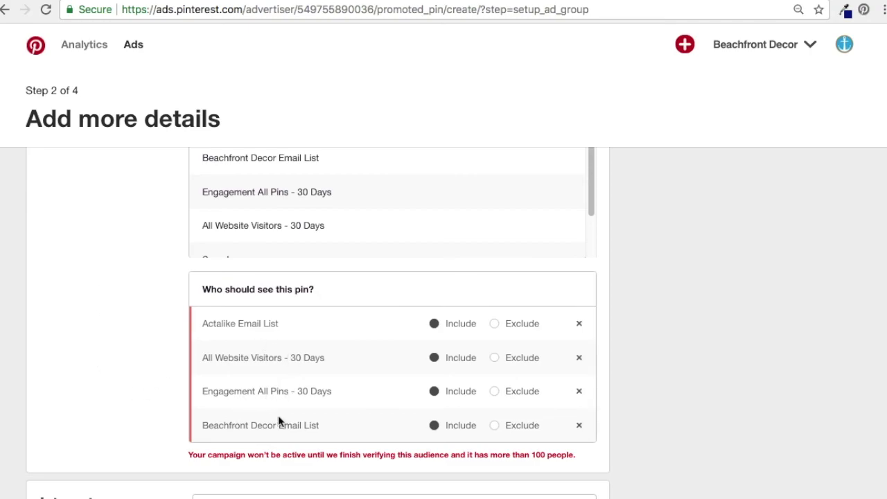
pyautogui.click(579, 324)
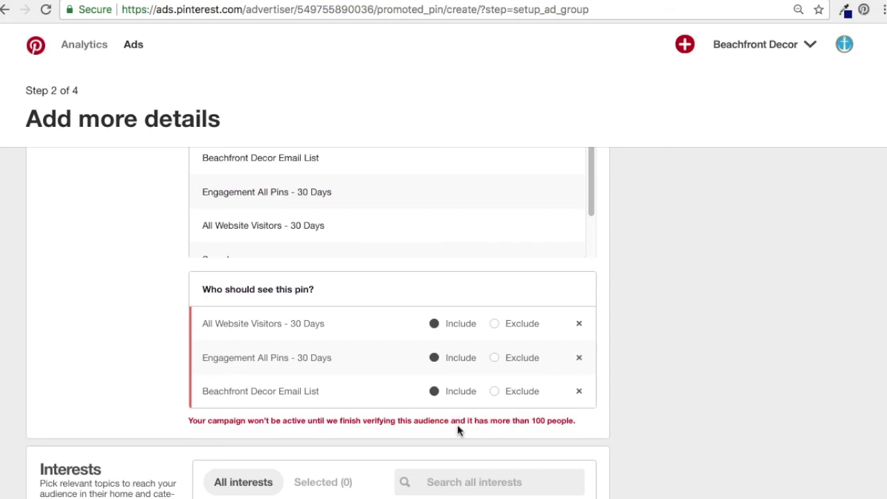
# - Target the home decor interest under home and garden
pyautogui.scroll(-15, 693, 367)
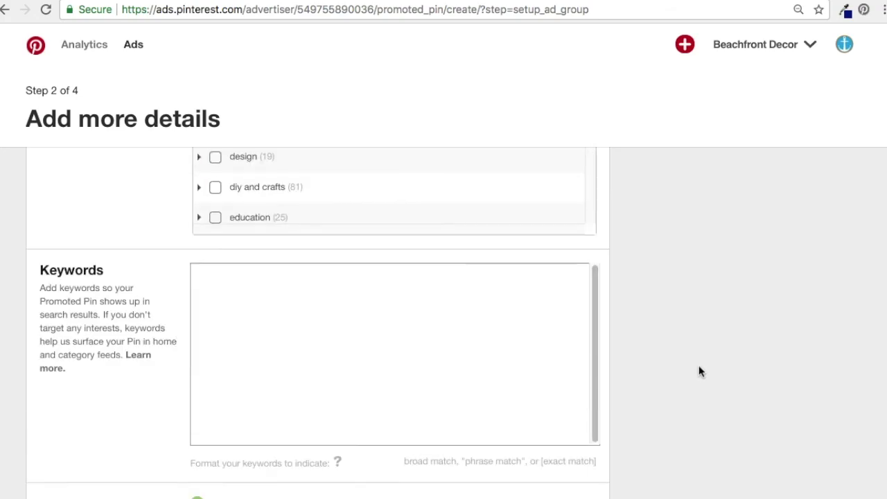
pyautogui.scroll(10, 700, 364)
pyautogui.scroll(-3, 702, 372)
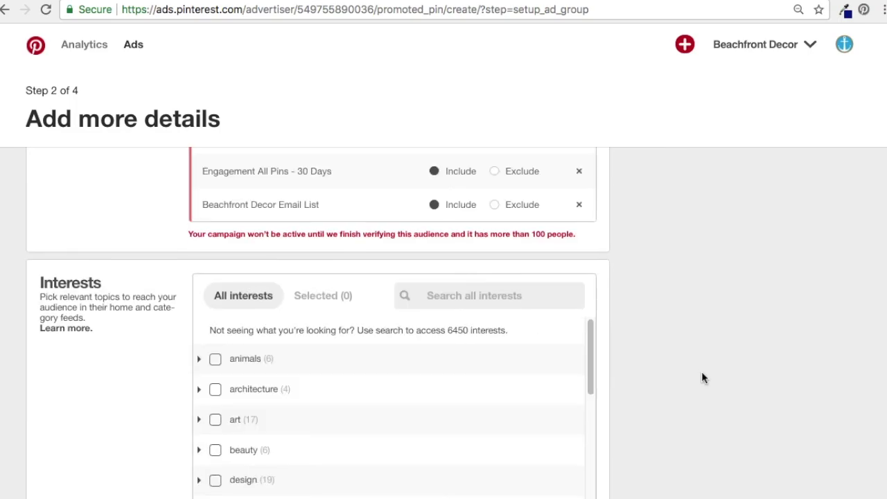
pyautogui.scroll(-2, 702, 372)
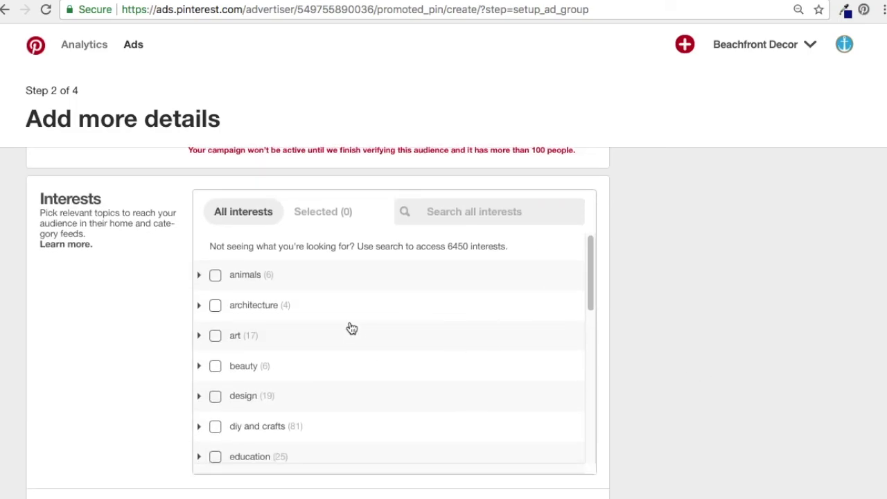
pyautogui.scroll(-1, 354, 315)
pyautogui.scroll(2, 620, 253)
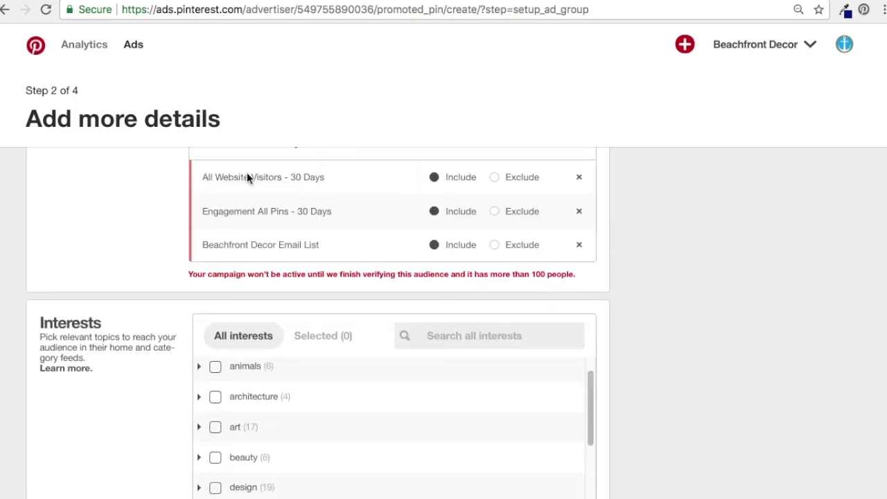
pyautogui.scroll(-2, 664, 262)
pyautogui.scroll(-4, 442, 285)
pyautogui.scroll(-3, 438, 284)
pyautogui.click(199, 255)
pyautogui.click(236, 280)
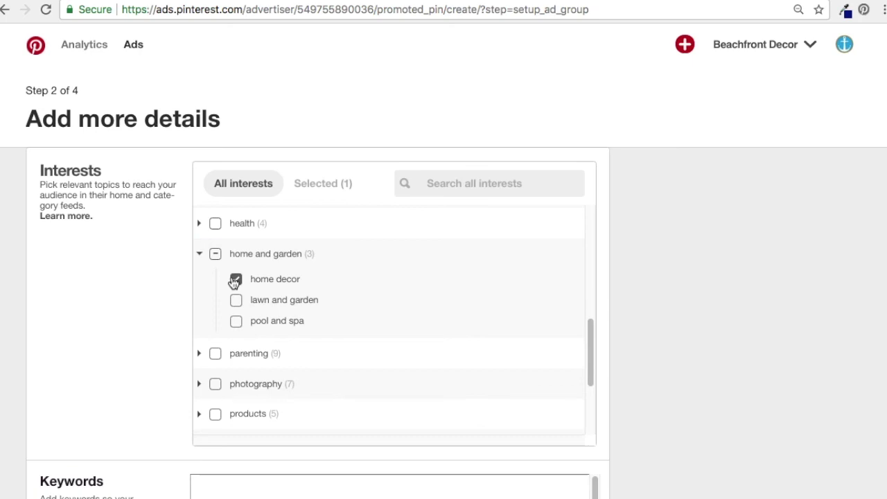
# - Lower the maximum CPC bid from 3.71 to 0.15
pyautogui.scroll(-8, 673, 327)
pyautogui.scroll(-1, 678, 320)
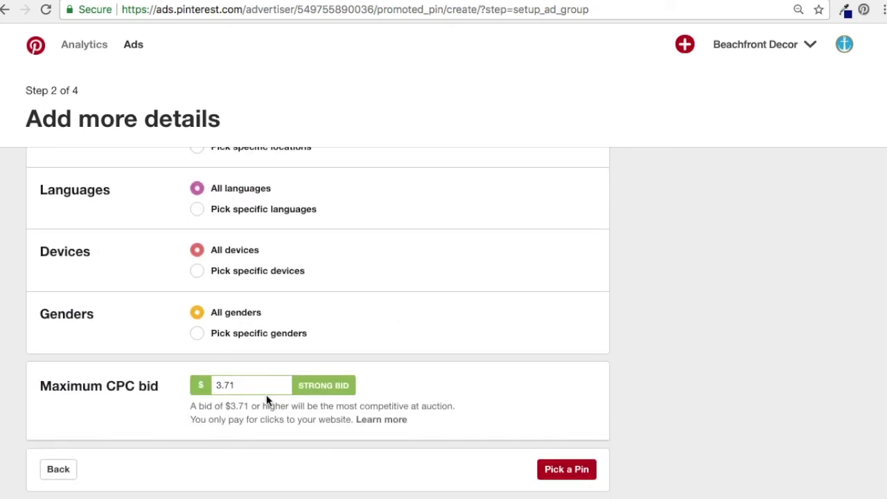
pyautogui.moveTo(240, 386); pyautogui.dragTo(178, 391)
pyautogui.write('0.10')
pyautogui.moveTo(247, 386); pyautogui.dragTo(220, 386)
pyautogui.write('0.15')
pyautogui.scroll(2, 590, 348)
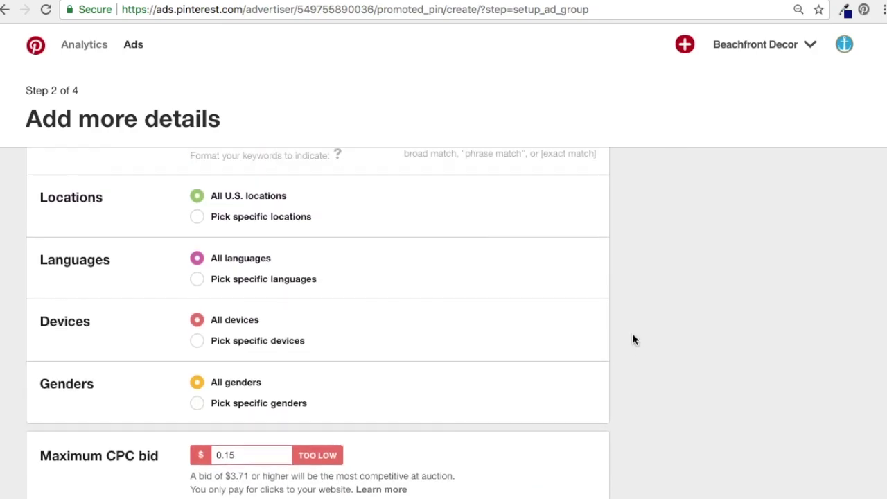
pyautogui.scroll(6, 635, 340)
# - Replace the three targeted audiences with only Mermaid - 30 Days
pyautogui.click(307, 324)
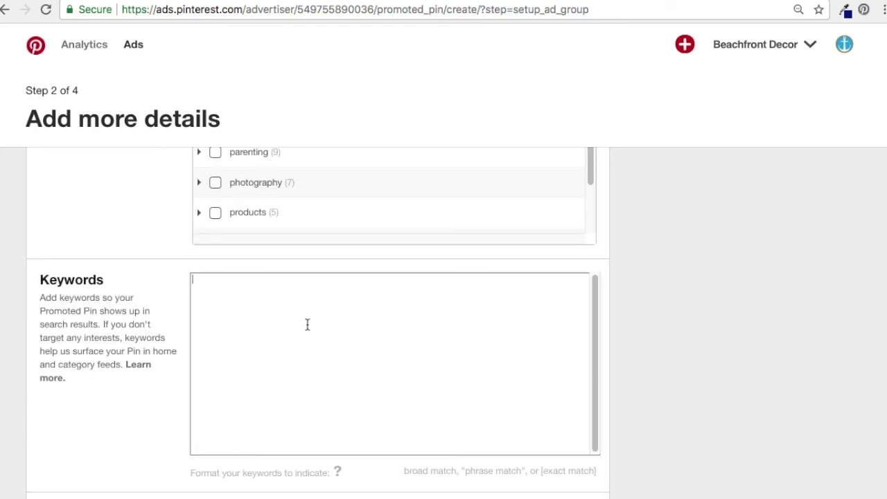
pyautogui.scroll(9, 601, 355)
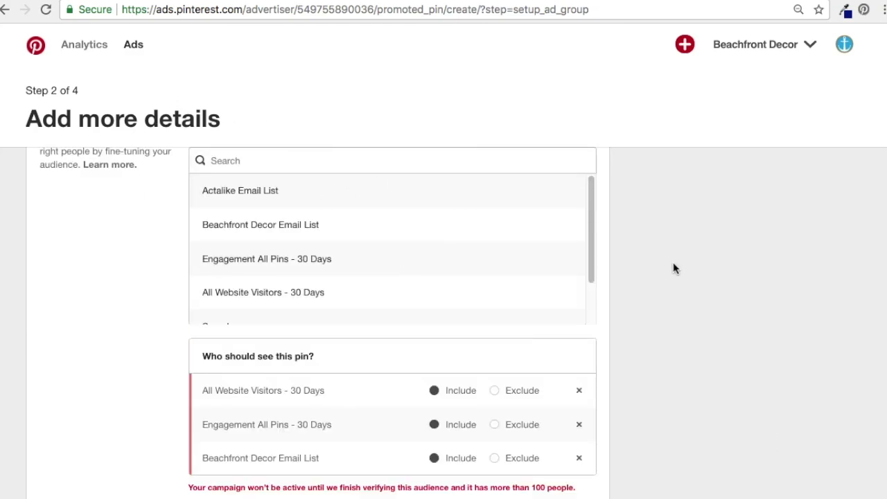
pyautogui.scroll(-3, 673, 268)
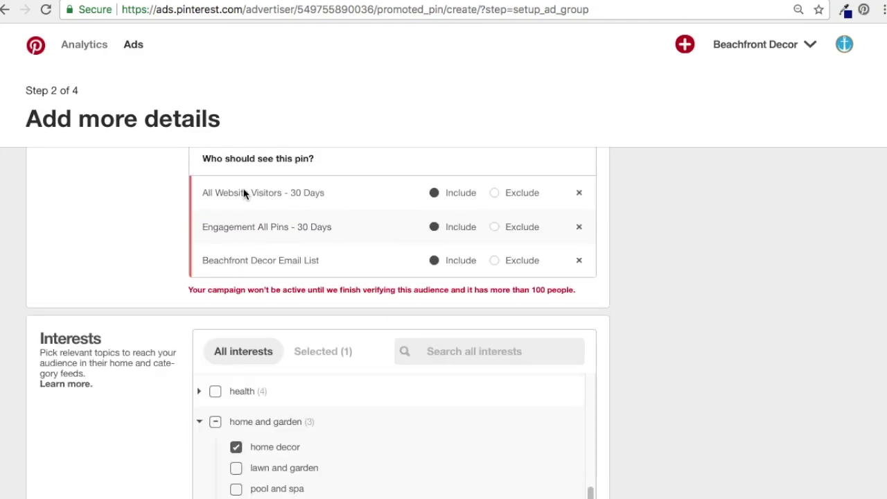
pyautogui.scroll(3, 105, 231)
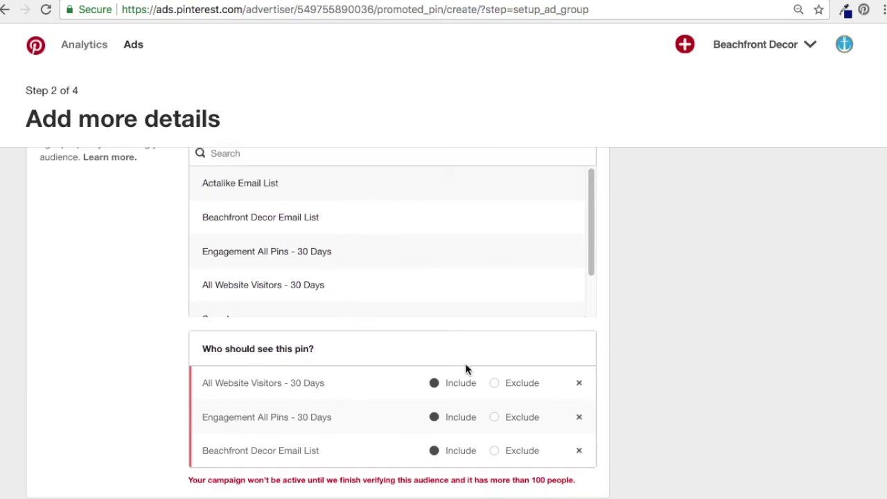
pyautogui.click(578, 383)
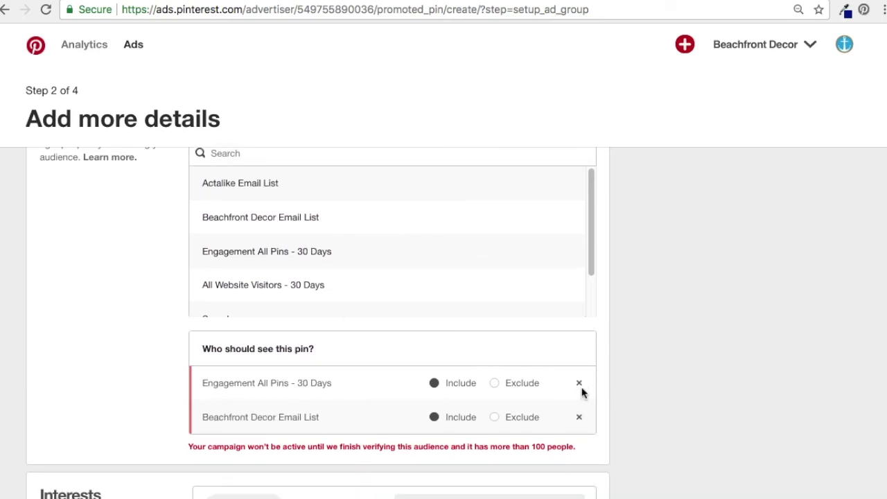
pyautogui.click(579, 383)
pyautogui.click(579, 382)
pyautogui.moveTo(590, 259); pyautogui.dragTo(330, 329)
pyautogui.click(310, 307)
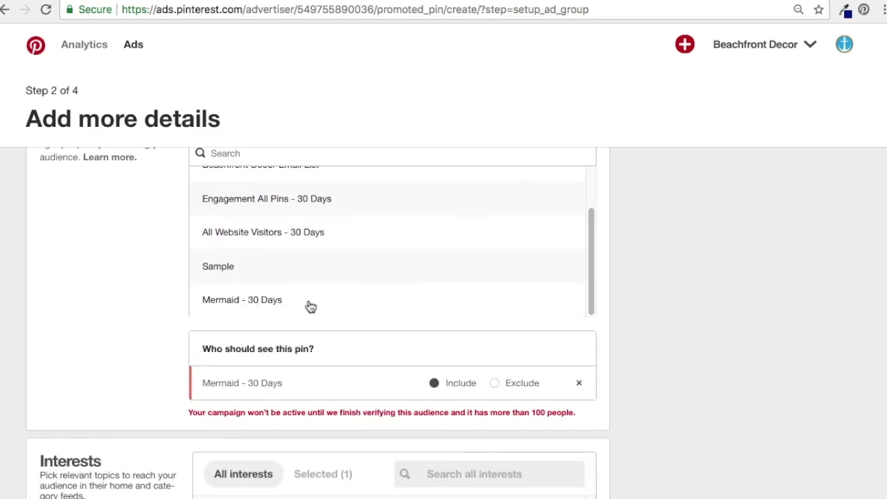
pyautogui.scroll(-4, 697, 333)
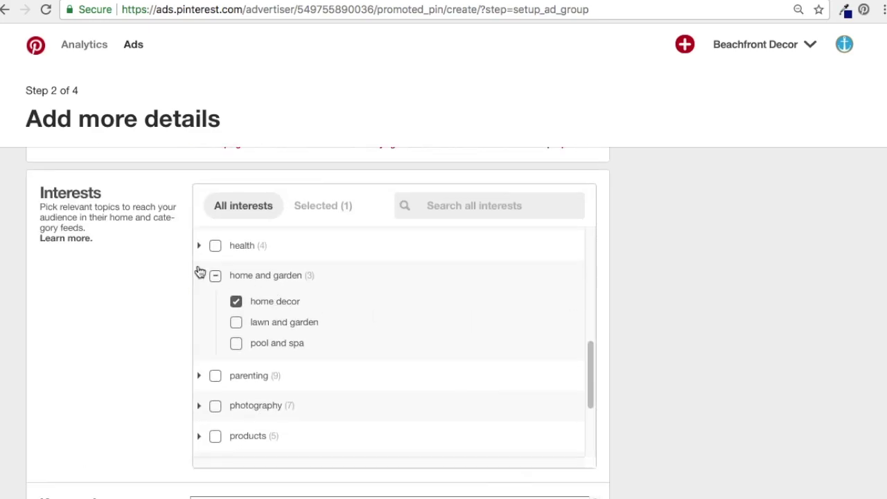
# - Clear all home and garden interests so none remain selected
pyautogui.click(215, 278)
pyautogui.click(200, 278)
pyautogui.click(215, 280)
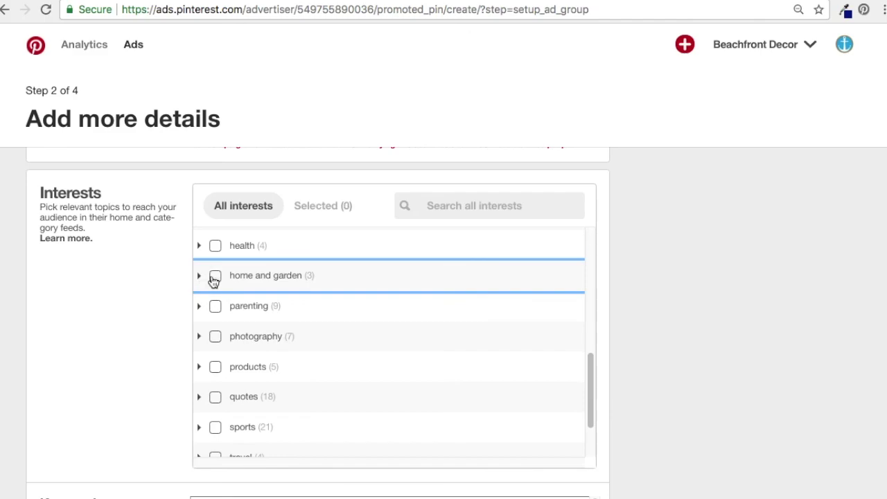
pyautogui.scroll(-3, 687, 303)
pyautogui.click(451, 362)
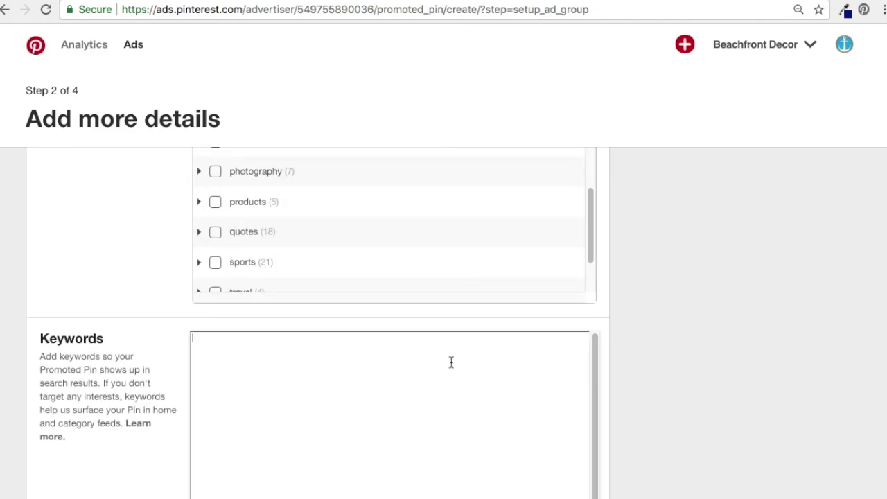
pyautogui.scroll(5, 792, 332)
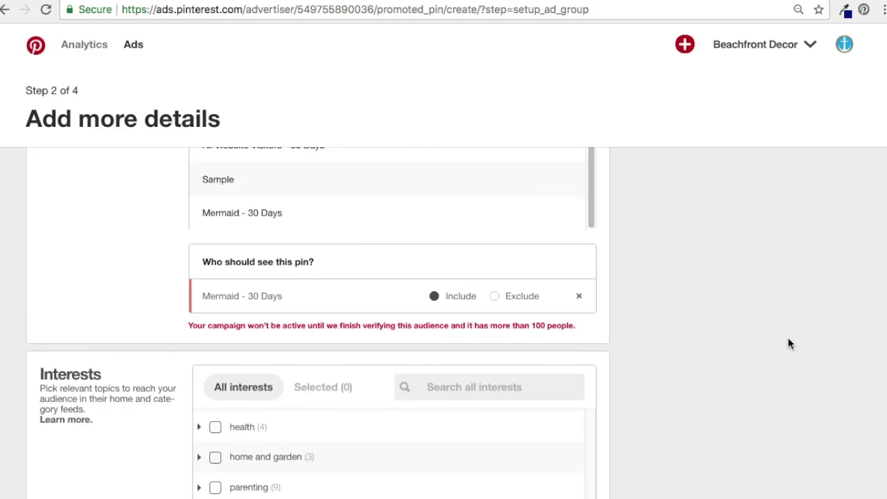
pyautogui.scroll(-5, 788, 343)
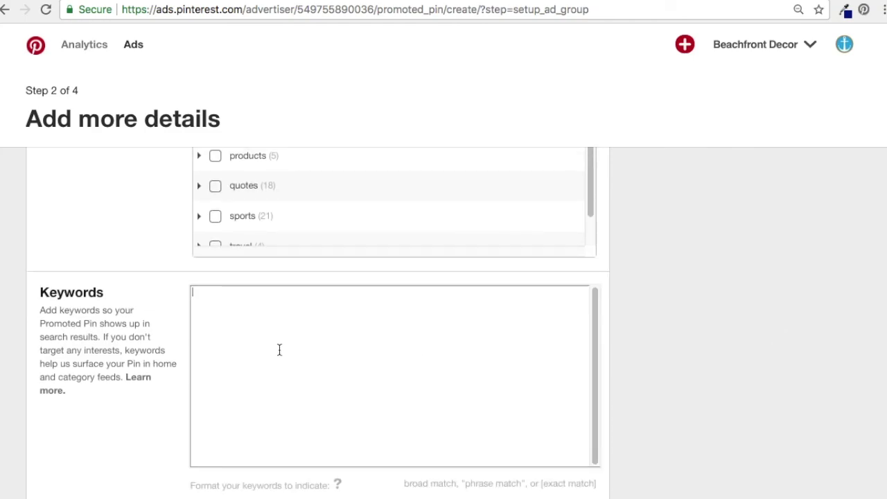
pyautogui.scroll(-1, 756, 292)
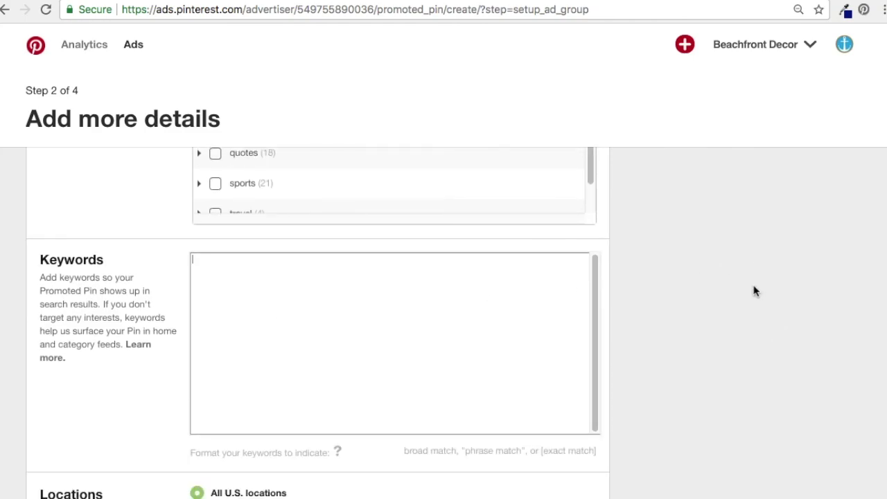